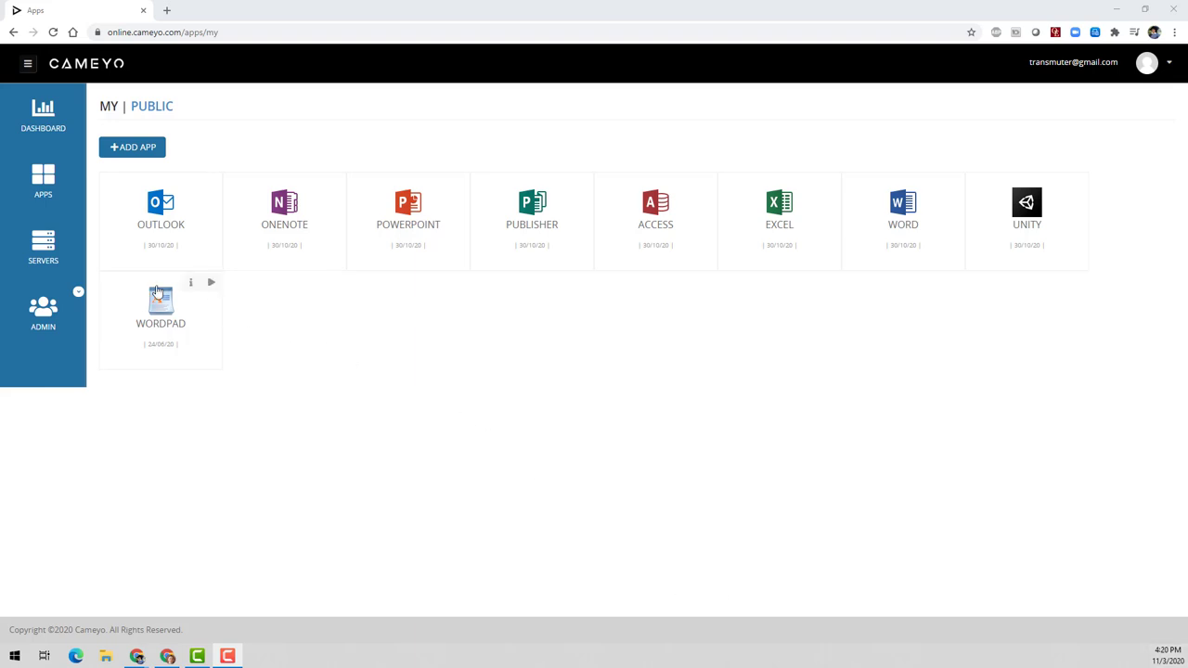
Check the hosting options for adding a server, and open an admin session on the normandy.cloud.1 server.
{"action": "left_click", "coordinate": [51, 264]}
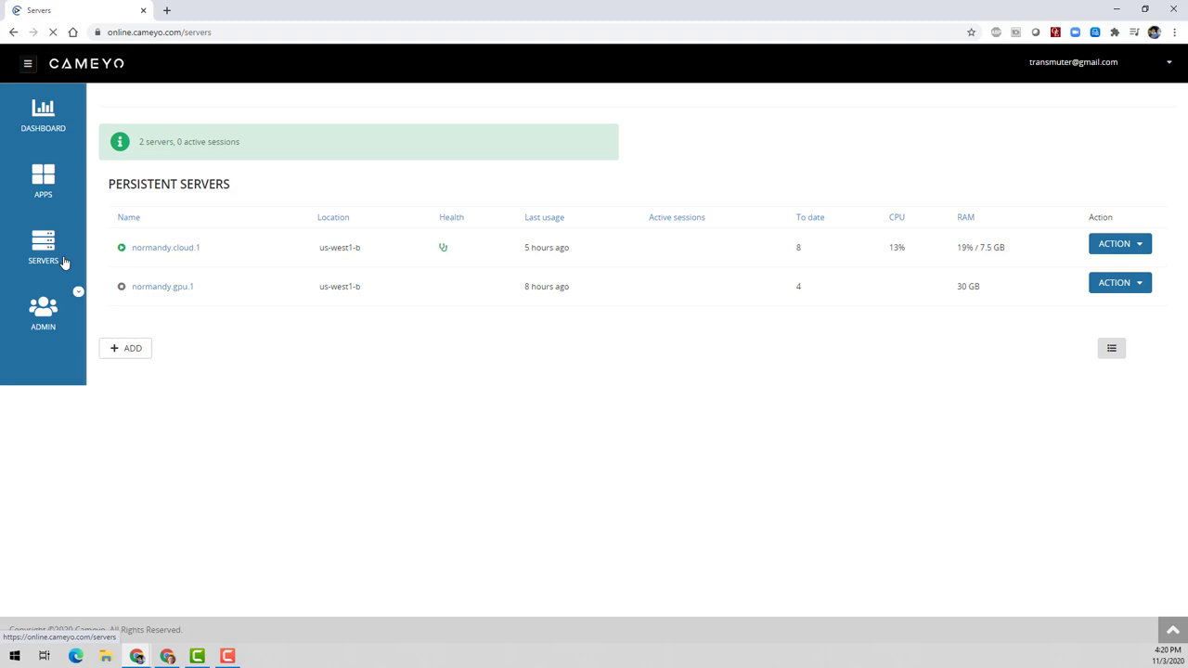
{"action": "left_click", "coordinate": [127, 352]}
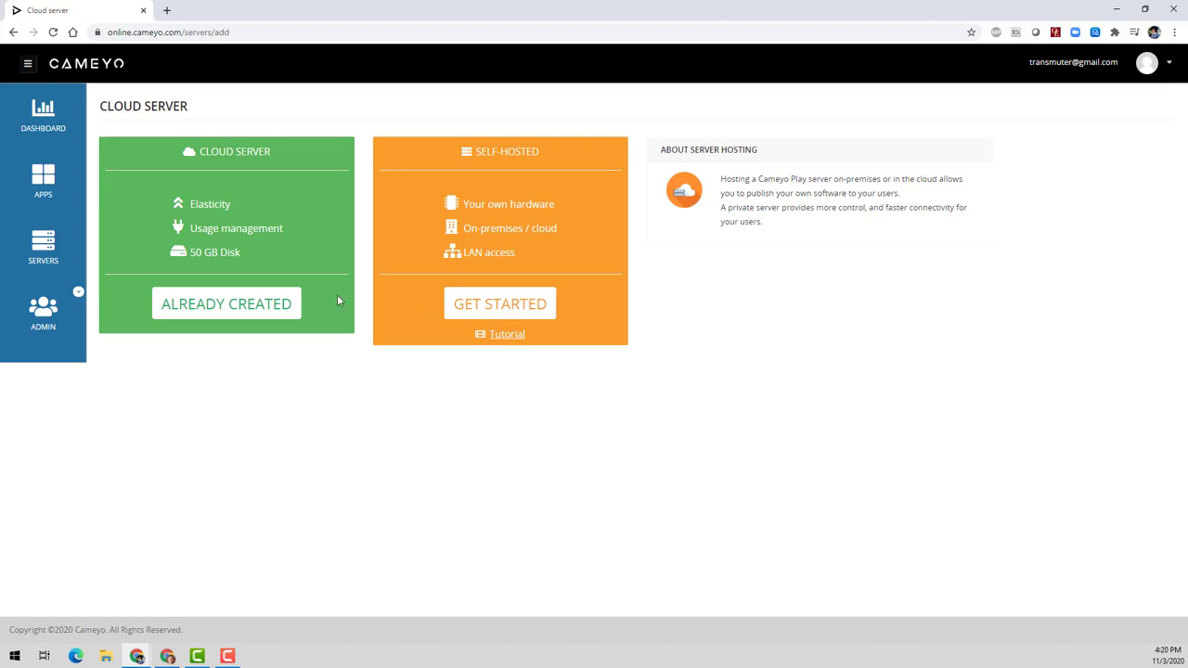
{"action": "left_click", "coordinate": [37, 249]}
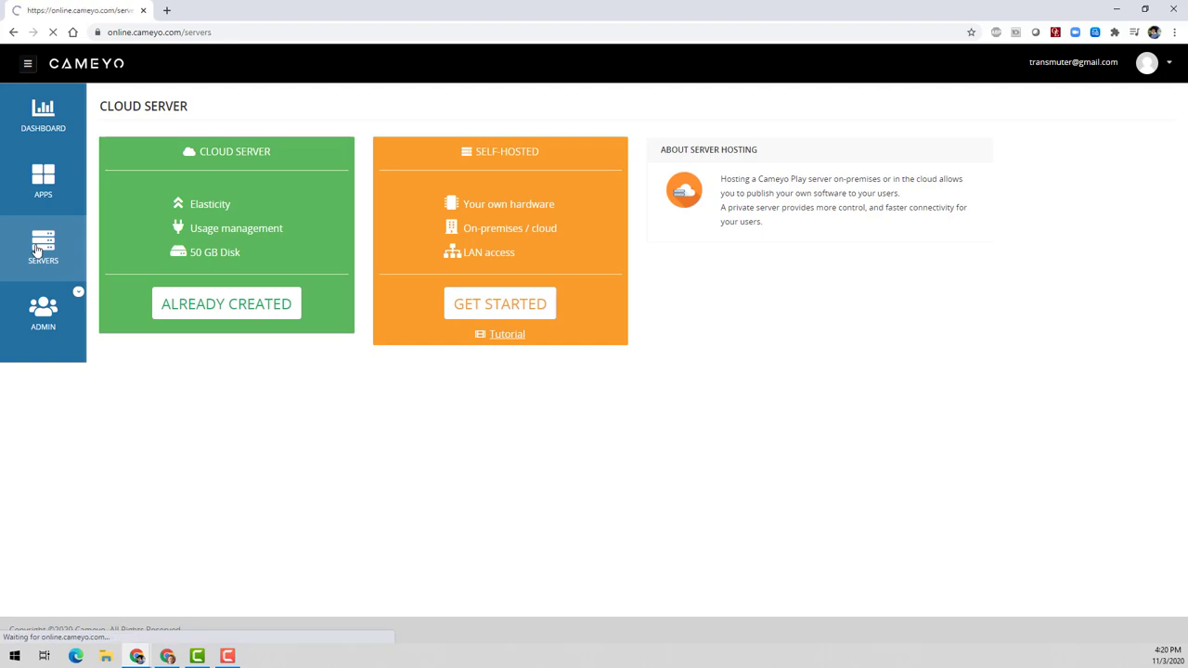
{"action": "left_click", "coordinate": [165, 249]}
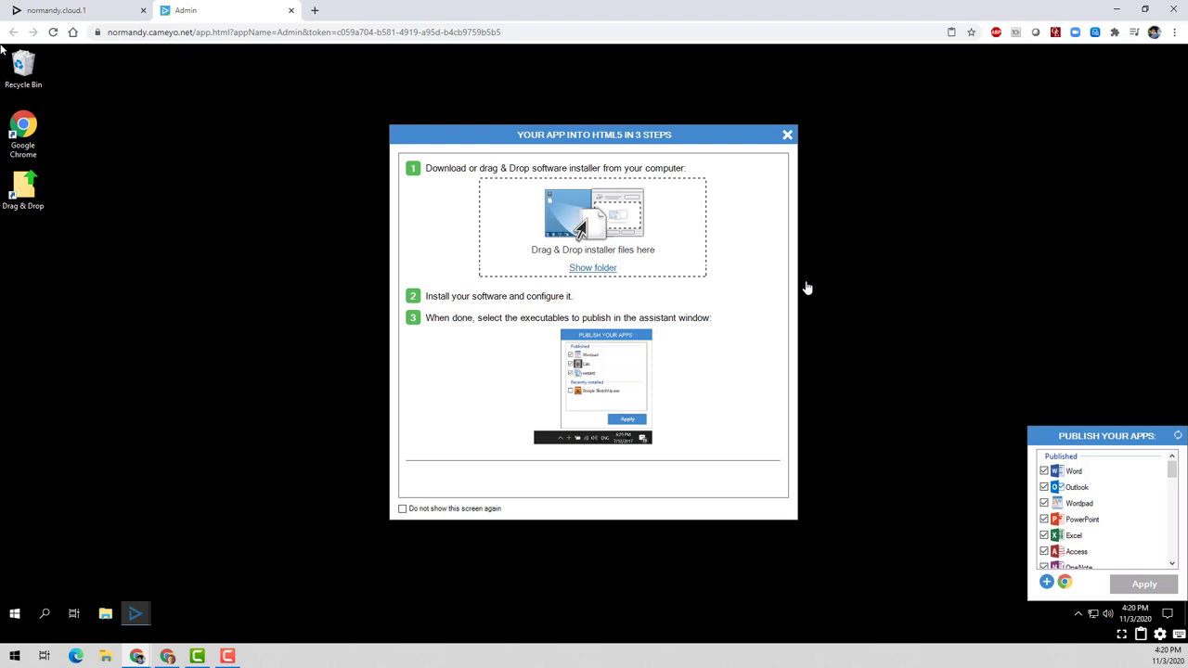
Open Google Chrome on the remote desktop and find the Notepad++ downloads page with a search for notepad++.
{"action": "left_click", "coordinate": [22, 131]}
{"action": "double_click", "coordinate": [22, 132]}
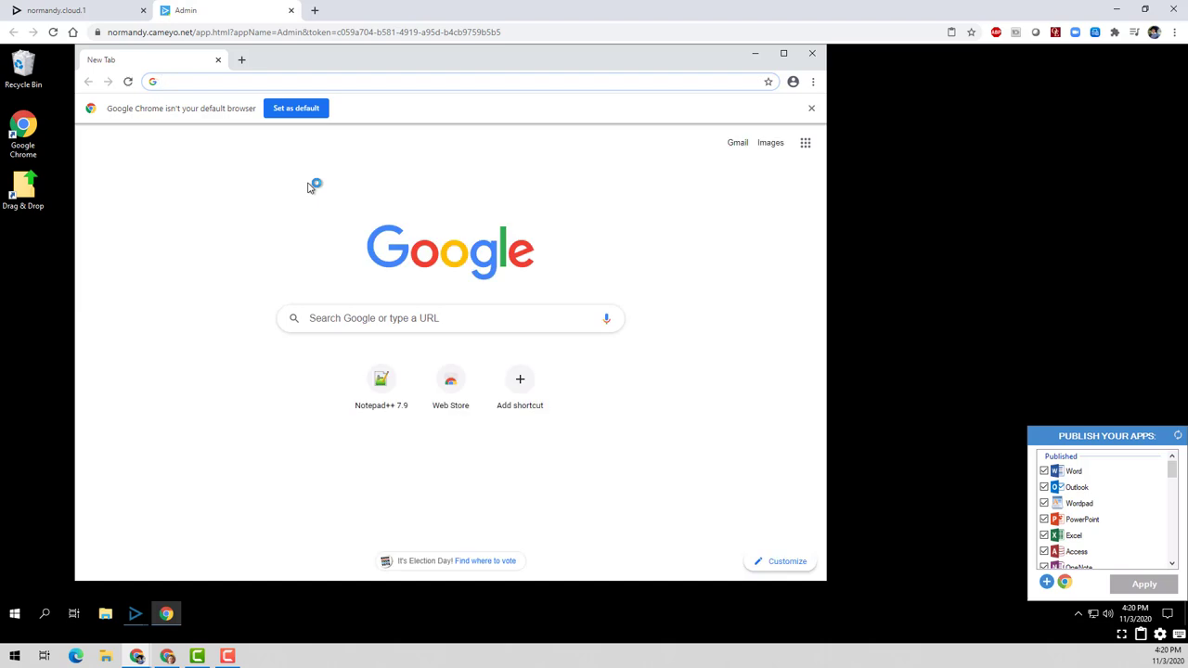
{"action": "type", "text": "no"}
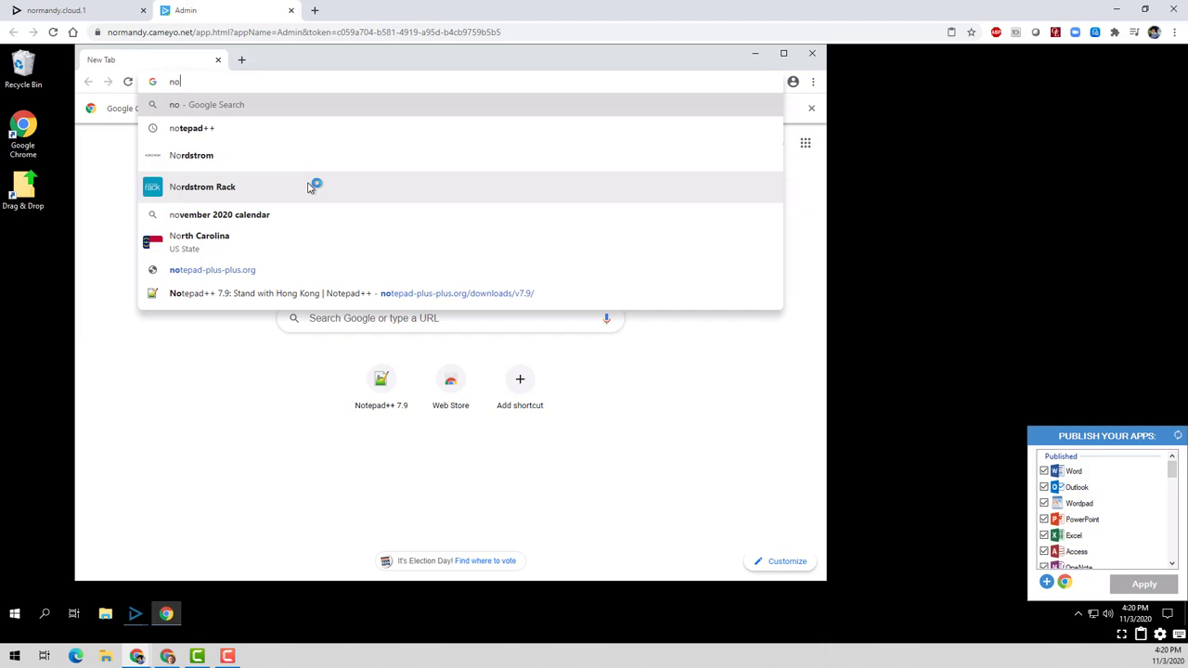
{"action": "left_click", "coordinate": [243, 130]}
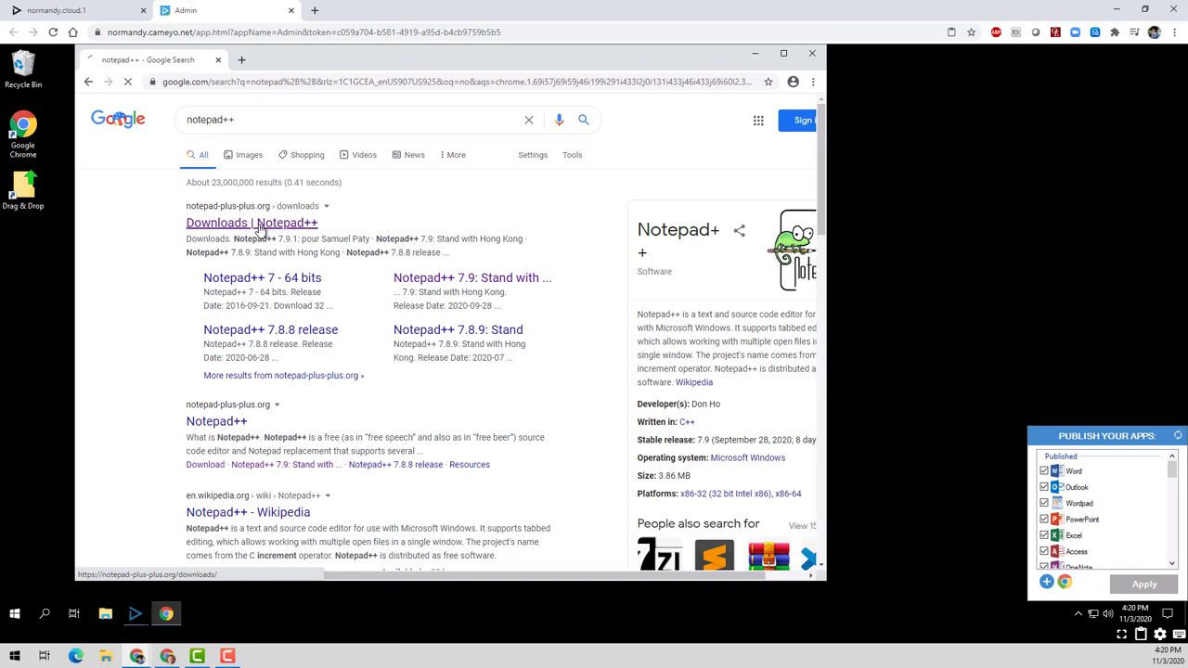
{"action": "left_click", "coordinate": [260, 224]}
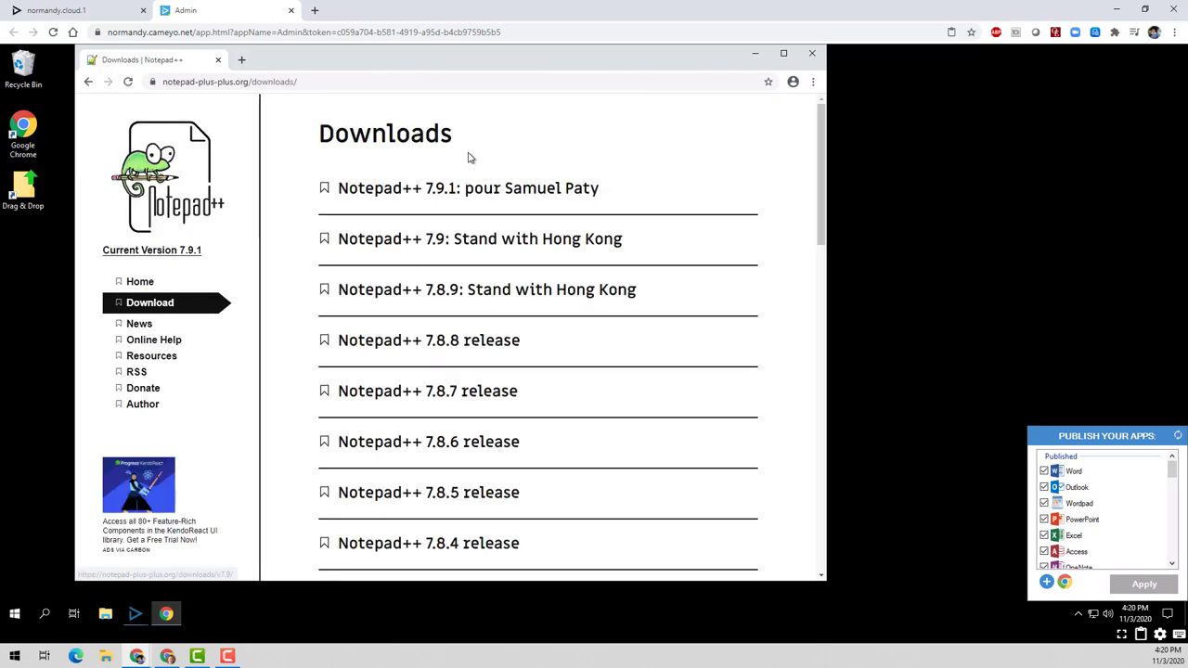
Download the 64-bit x64 installer of Notepad++ 7.9.1.
{"action": "left_click", "coordinate": [457, 187]}
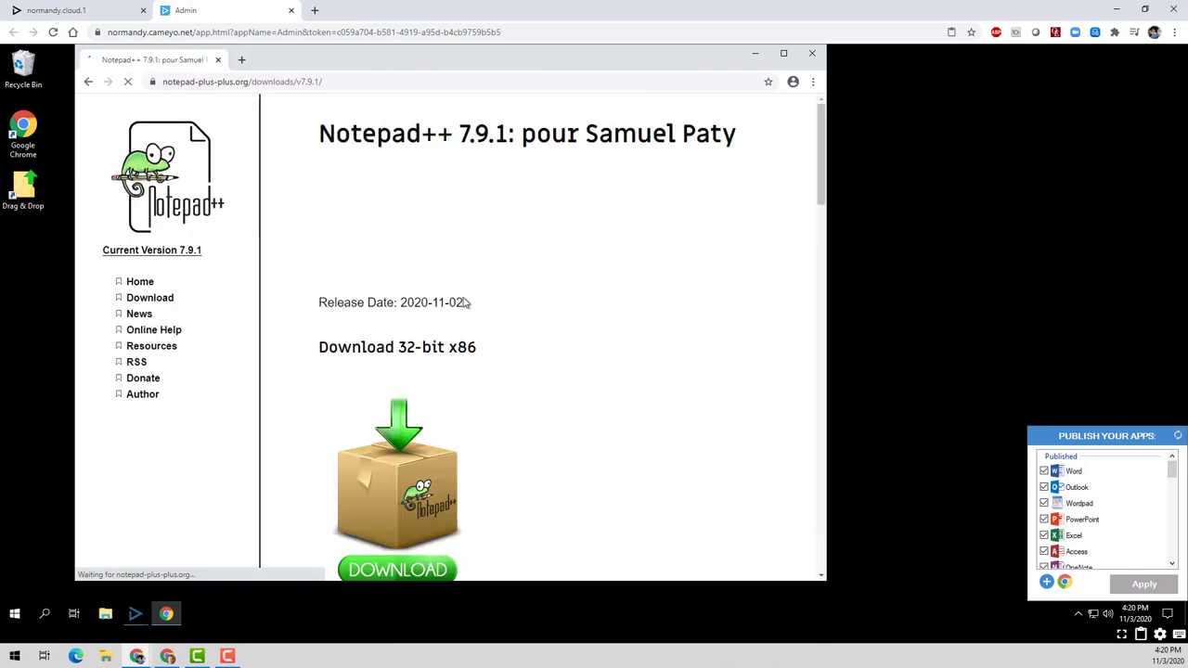
{"action": "scroll", "coordinate": [461, 336], "scroll_direction": "down", "scroll_amount": 1}
{"action": "scroll", "coordinate": [461, 330], "scroll_direction": "down", "scroll_amount": 7}
{"action": "scroll", "coordinate": [461, 320], "scroll_direction": "up", "scroll_amount": 2}
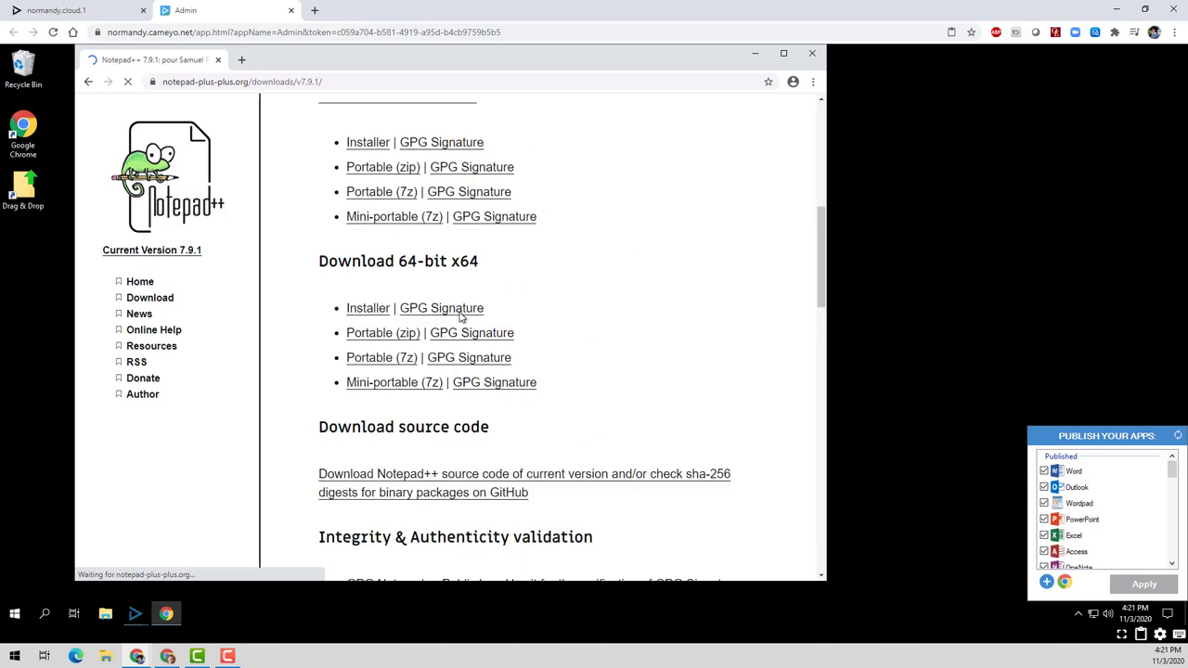
{"action": "left_click", "coordinate": [369, 314]}
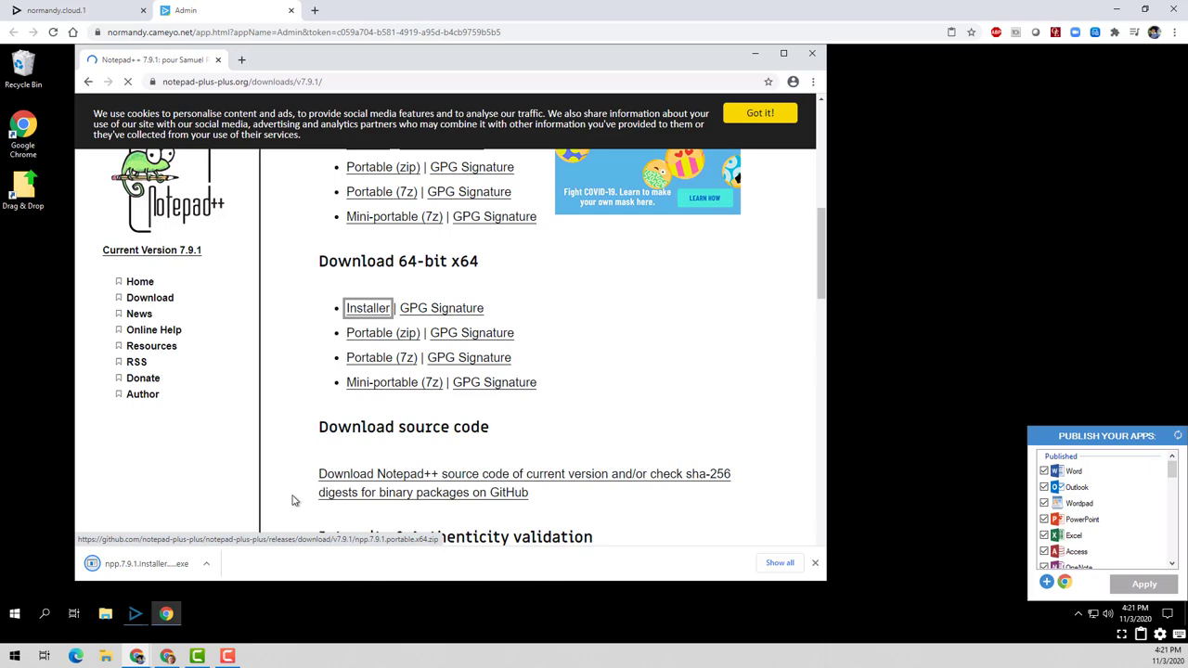
Run the downloaded Notepad++ v7.9.1 installer with administrator permission, keep the default options, and launch Notepad++ on completion.
{"action": "left_click", "coordinate": [168, 555]}
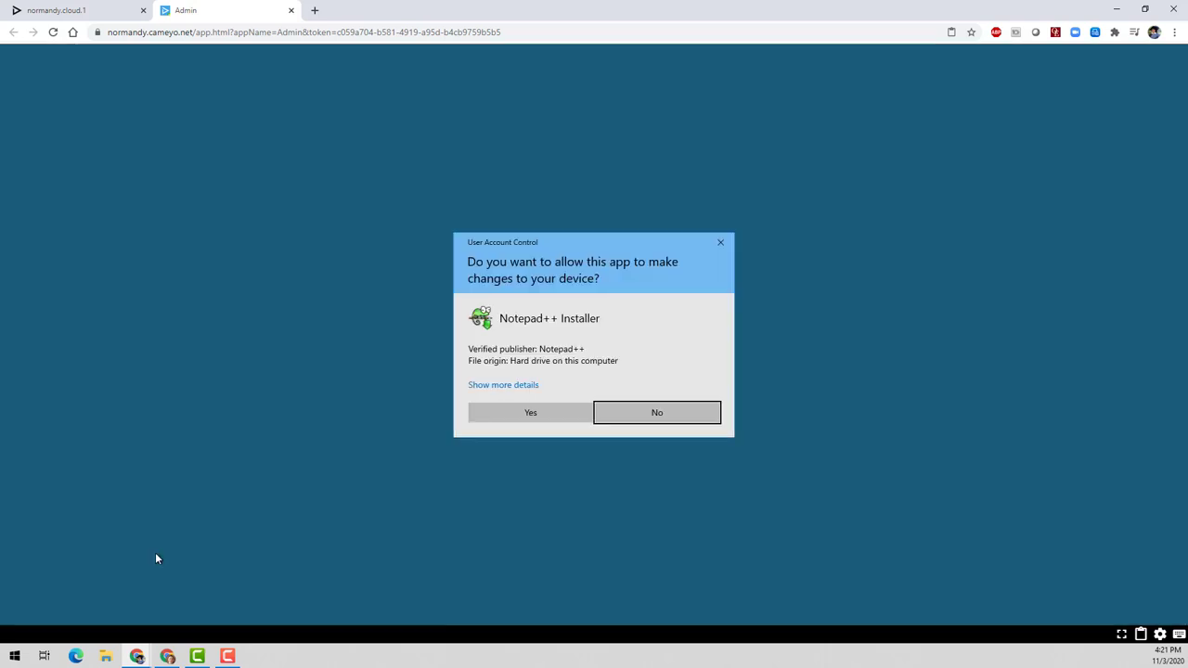
{"action": "left_click", "coordinate": [485, 414]}
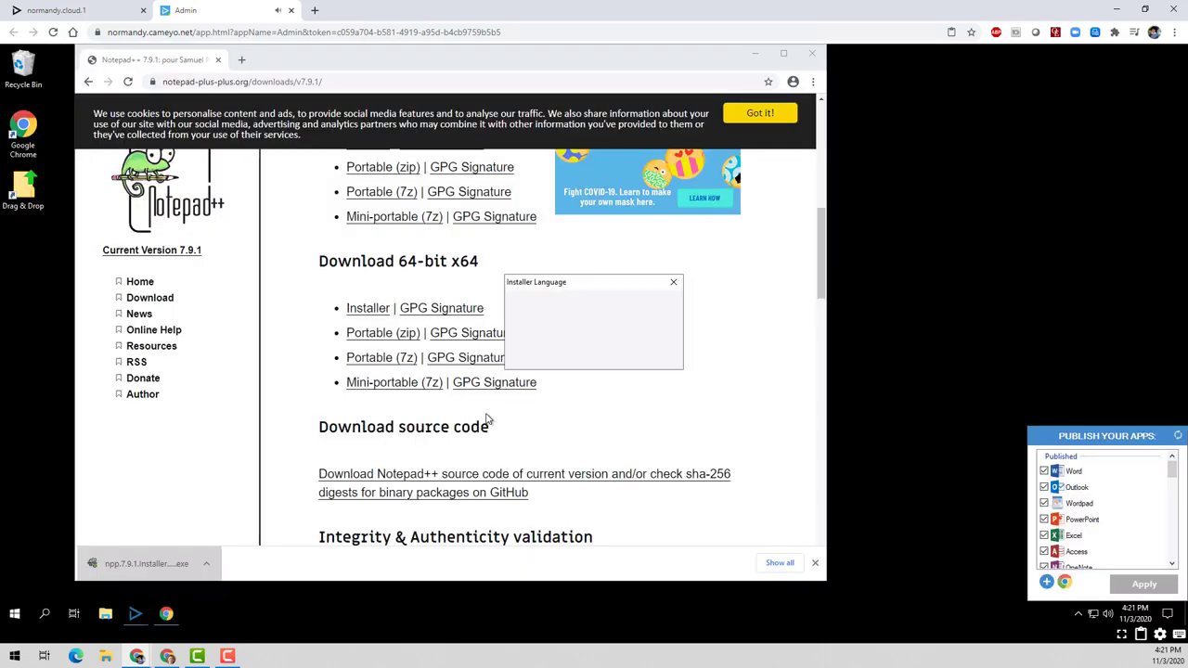
{"action": "left_click", "coordinate": [579, 357]}
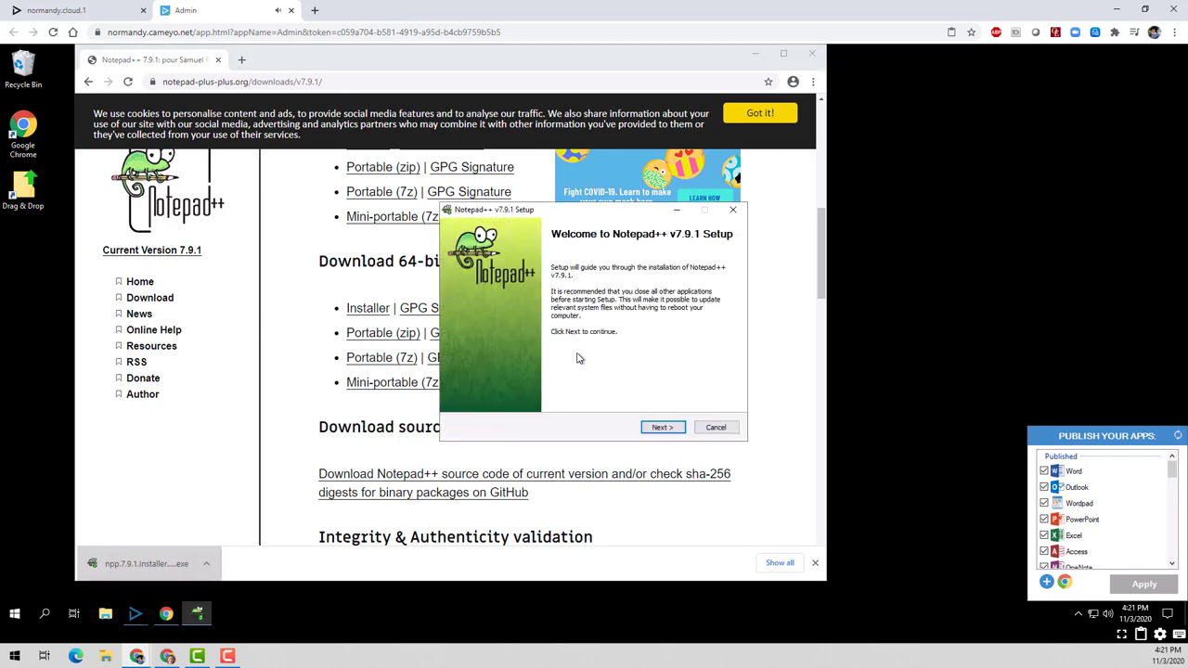
{"action": "left_click", "coordinate": [646, 428]}
{"action": "left_click", "coordinate": [648, 429]}
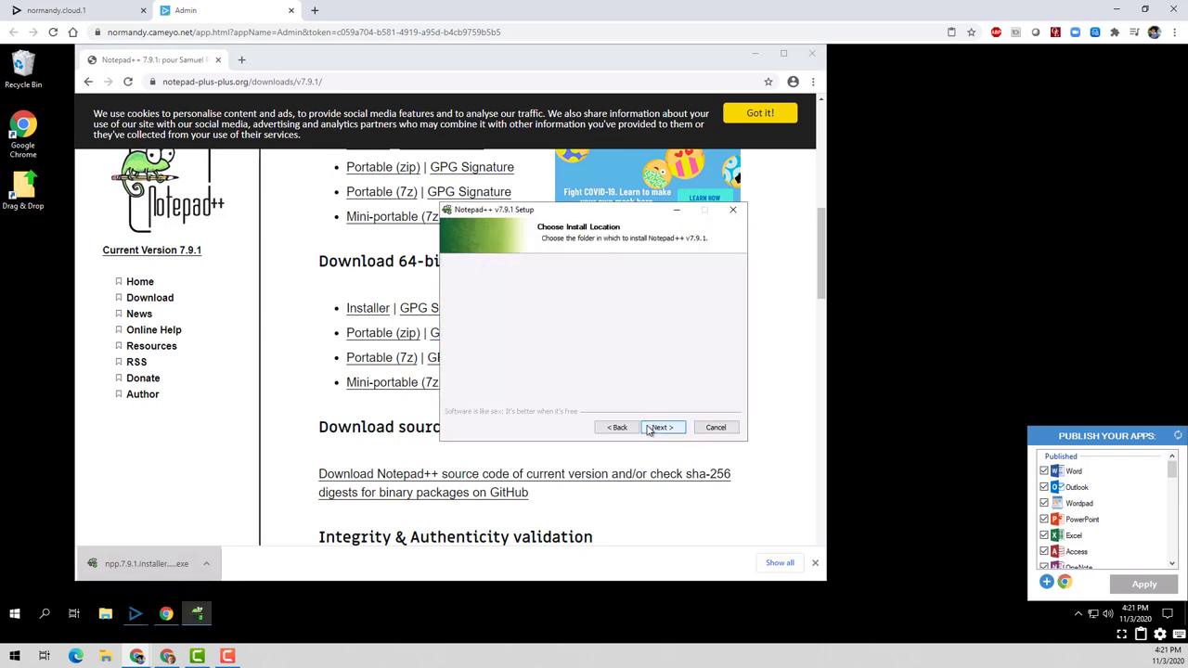
{"action": "left_click", "coordinate": [647, 428]}
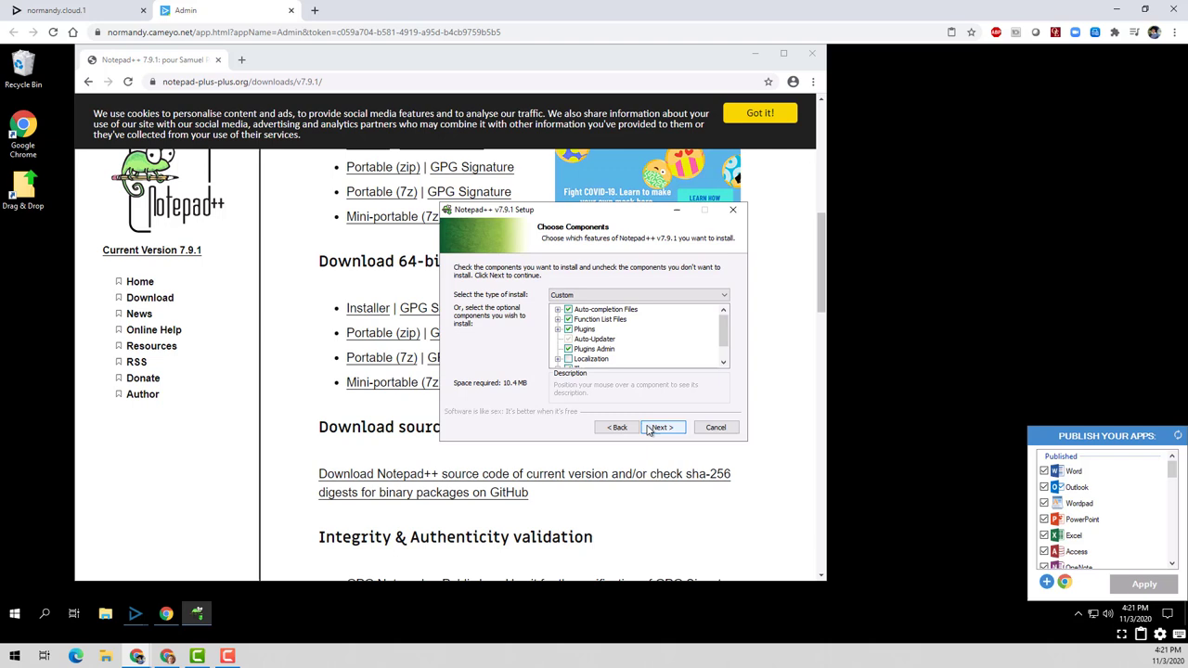
{"action": "left_click", "coordinate": [648, 428]}
{"action": "left_click", "coordinate": [648, 428]}
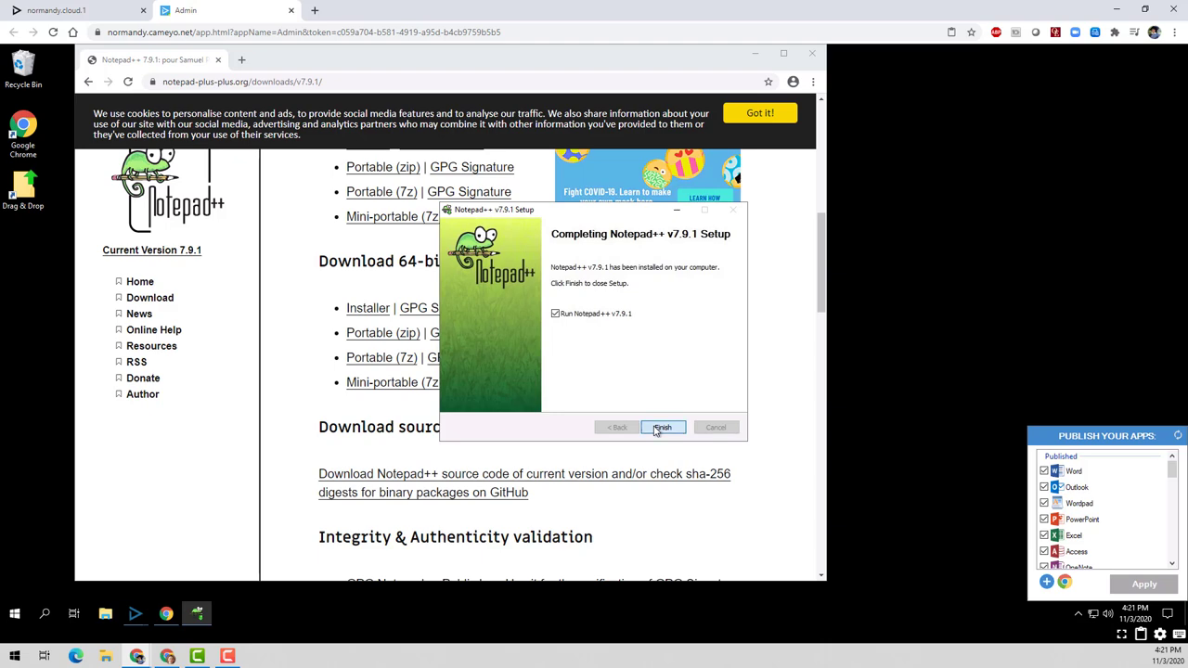
{"action": "left_click", "coordinate": [659, 428]}
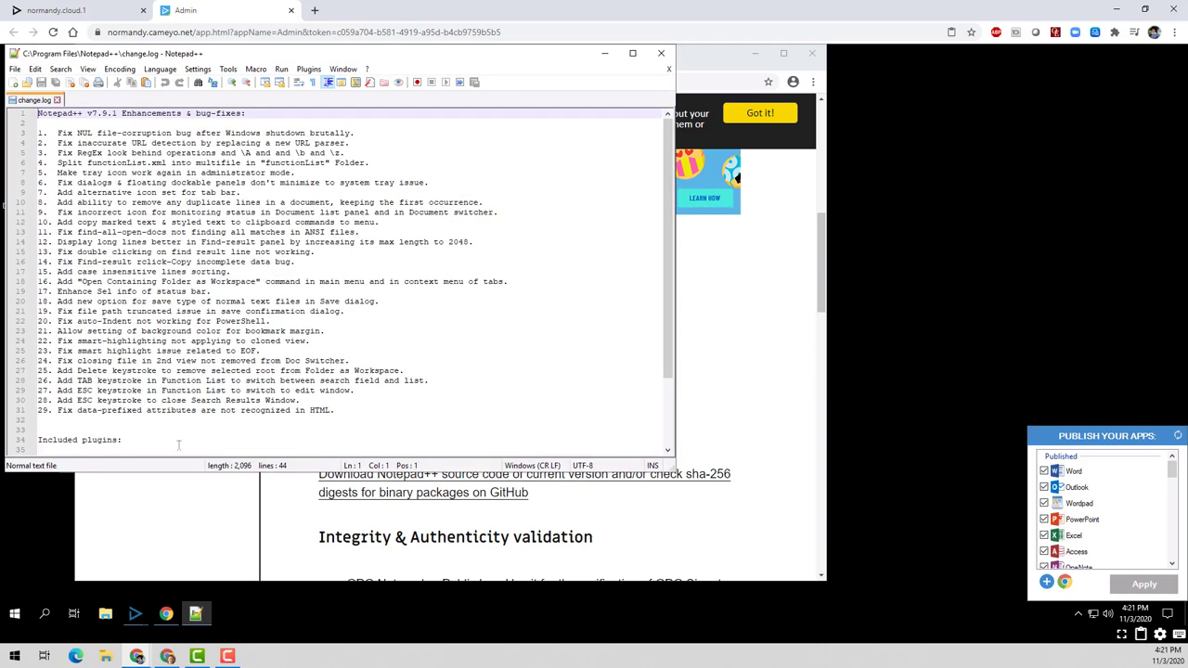
Test editing change.log by entering asdfasdfrtarg on line 32, and undo the edits.
{"action": "left_click", "coordinate": [146, 421]}
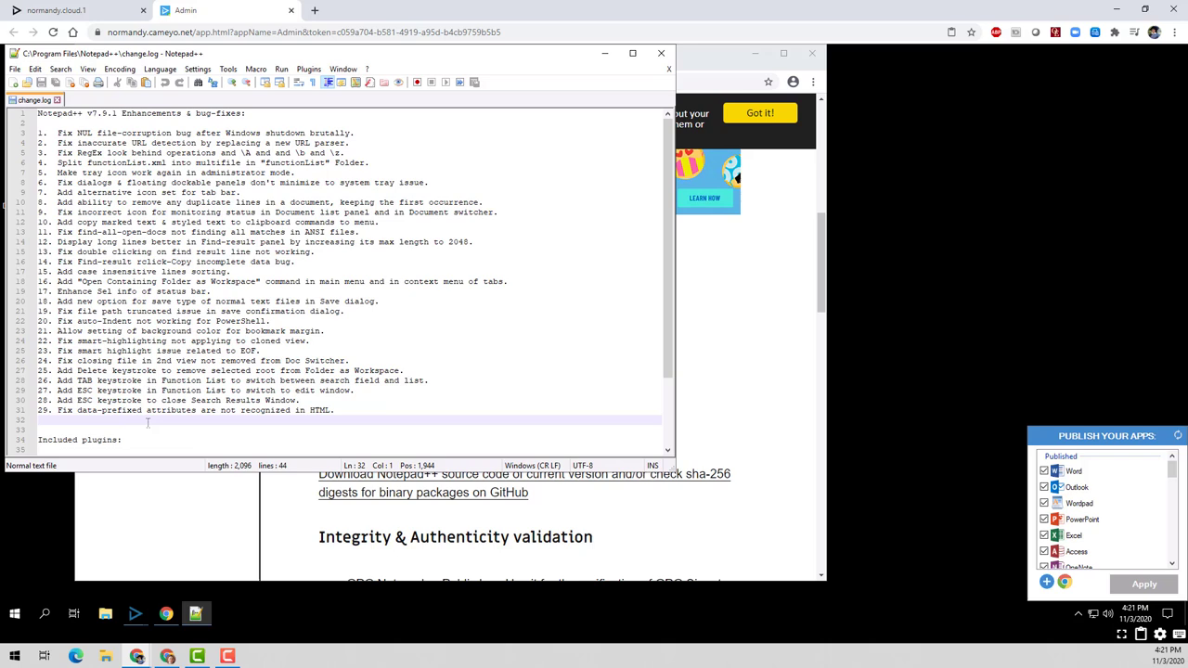
{"action": "type", "text": "asdfasdf"}
{"action": "key", "text": "shift+Up"}
{"action": "key", "text": "ctrl+shift+Right"}
{"action": "key", "text": "ctrl+shift+Right"}
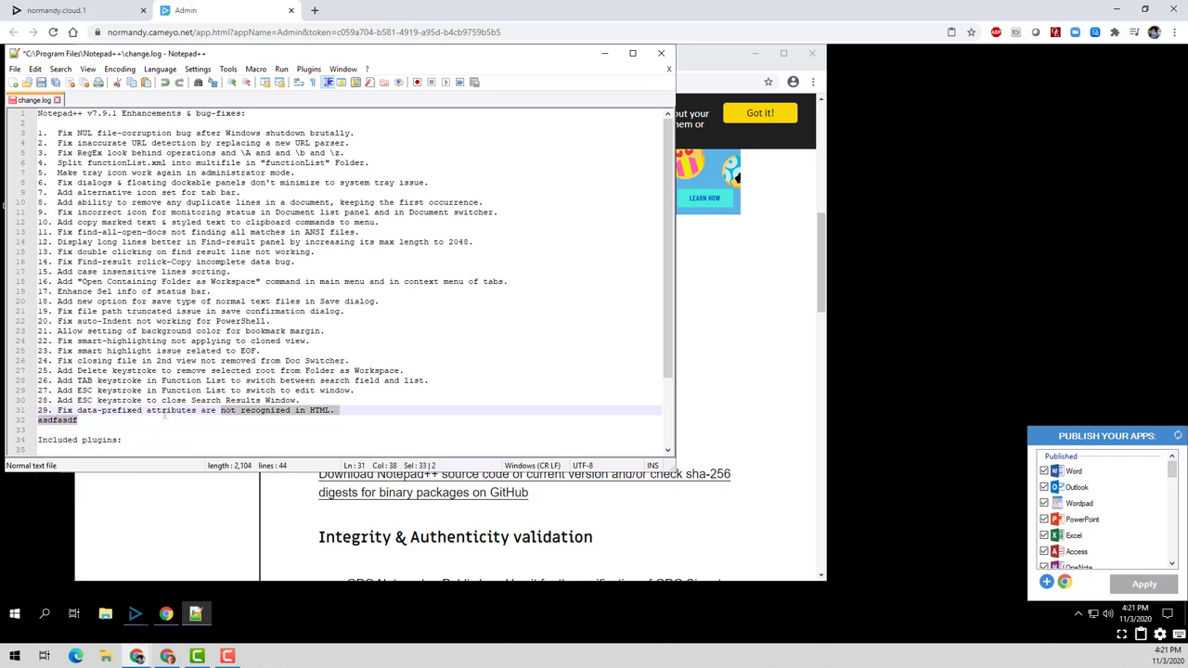
{"action": "left_click", "coordinate": [153, 421]}
{"action": "type", "text": "rtarg"}
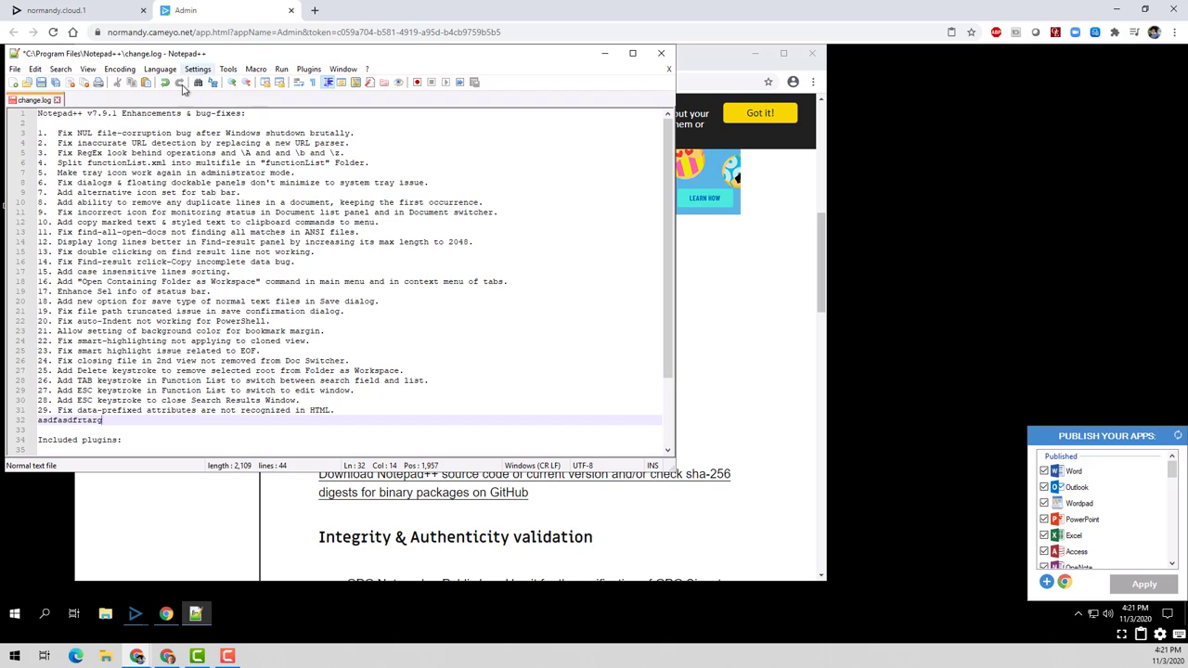
{"action": "left_click", "coordinate": [164, 81]}
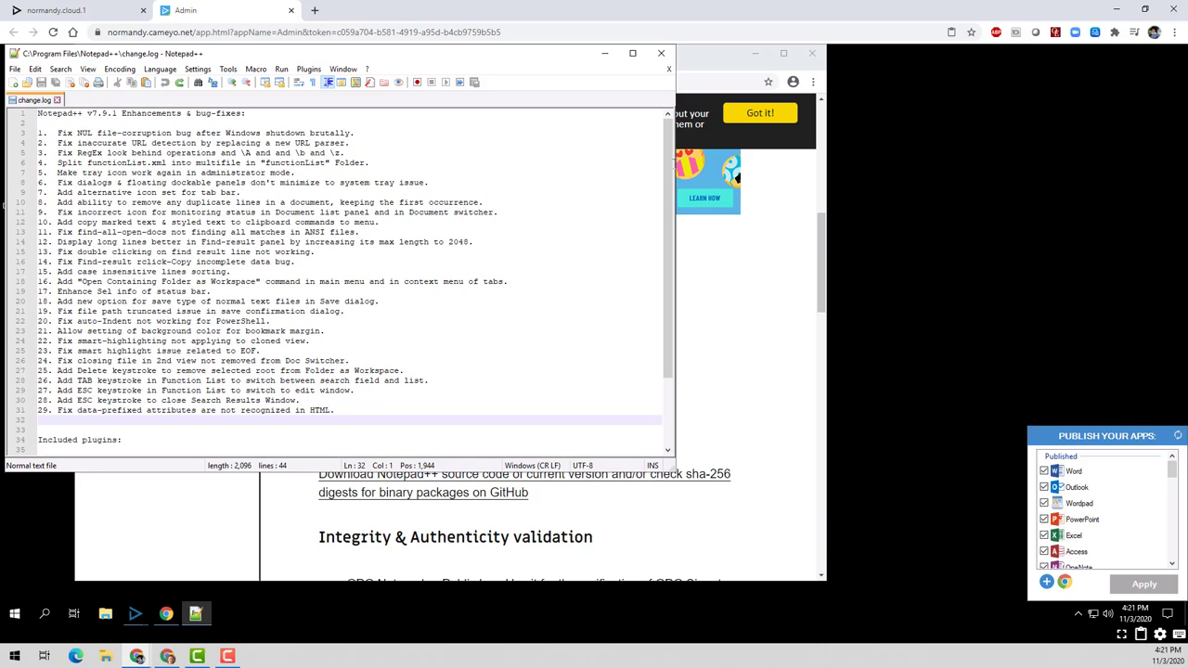
Close Notepad++ and the remote Chrome window, and publish Notepad++ from the refreshed list of publishable apps.
{"action": "left_click", "coordinate": [661, 53]}
{"action": "left_click", "coordinate": [812, 54]}
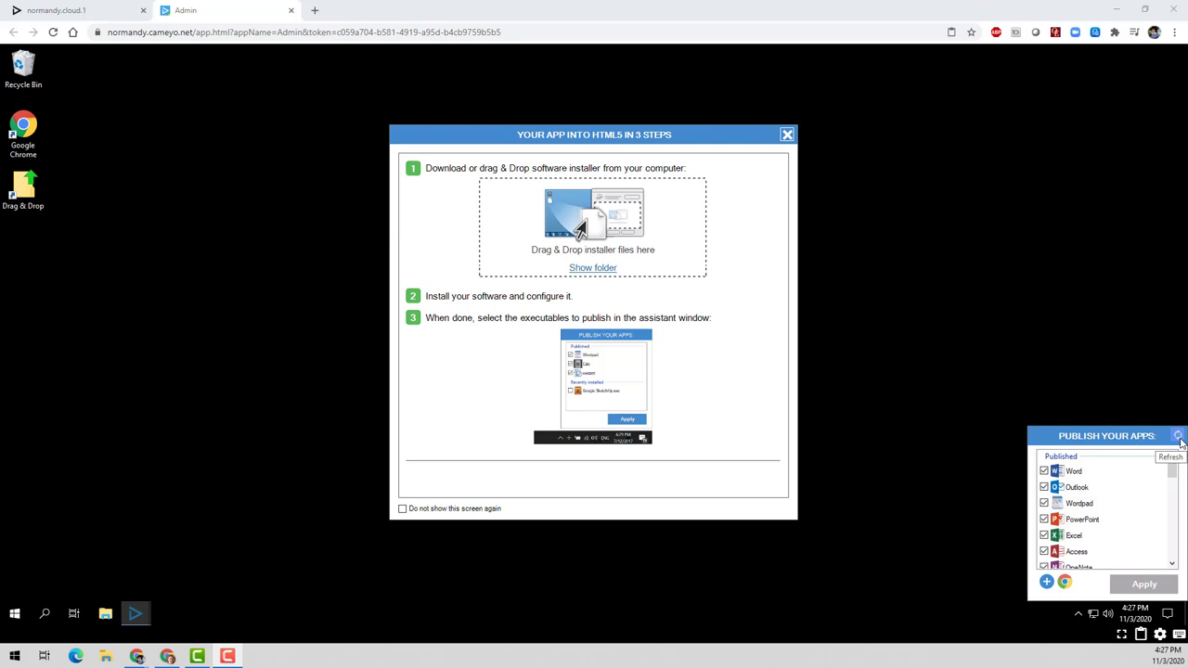
{"action": "left_click", "coordinate": [1180, 441]}
{"action": "scroll", "coordinate": [1175, 490], "scroll_direction": "down", "scroll_amount": 1}
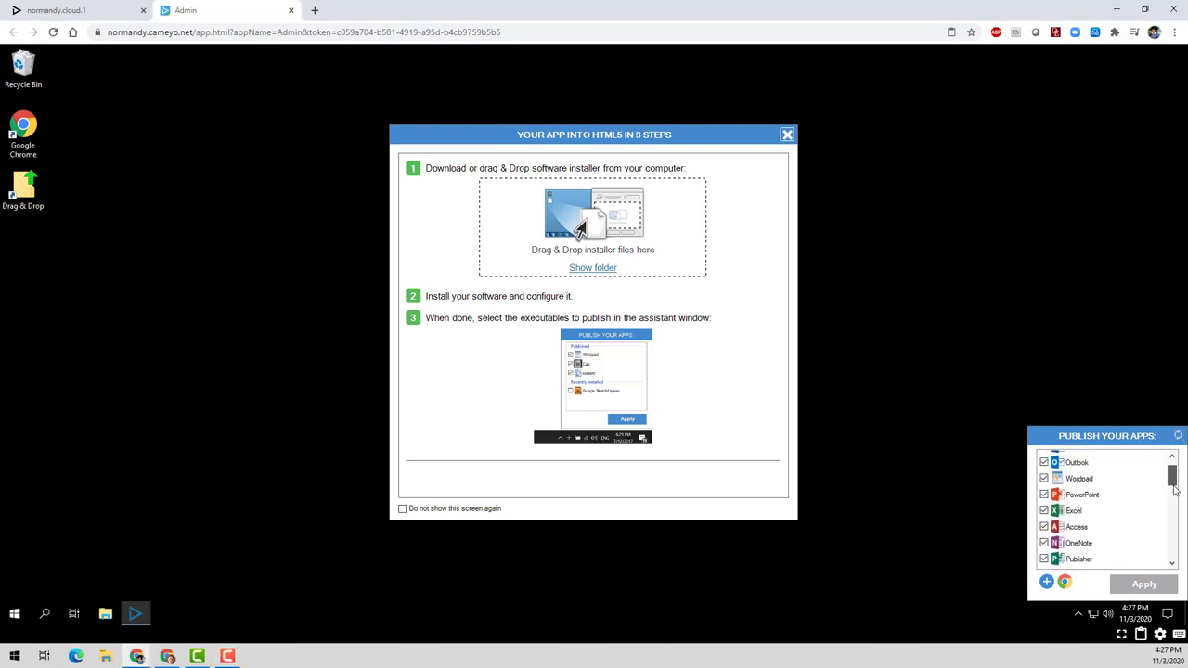
{"action": "scroll", "coordinate": [1175, 490], "scroll_direction": "down", "scroll_amount": 3}
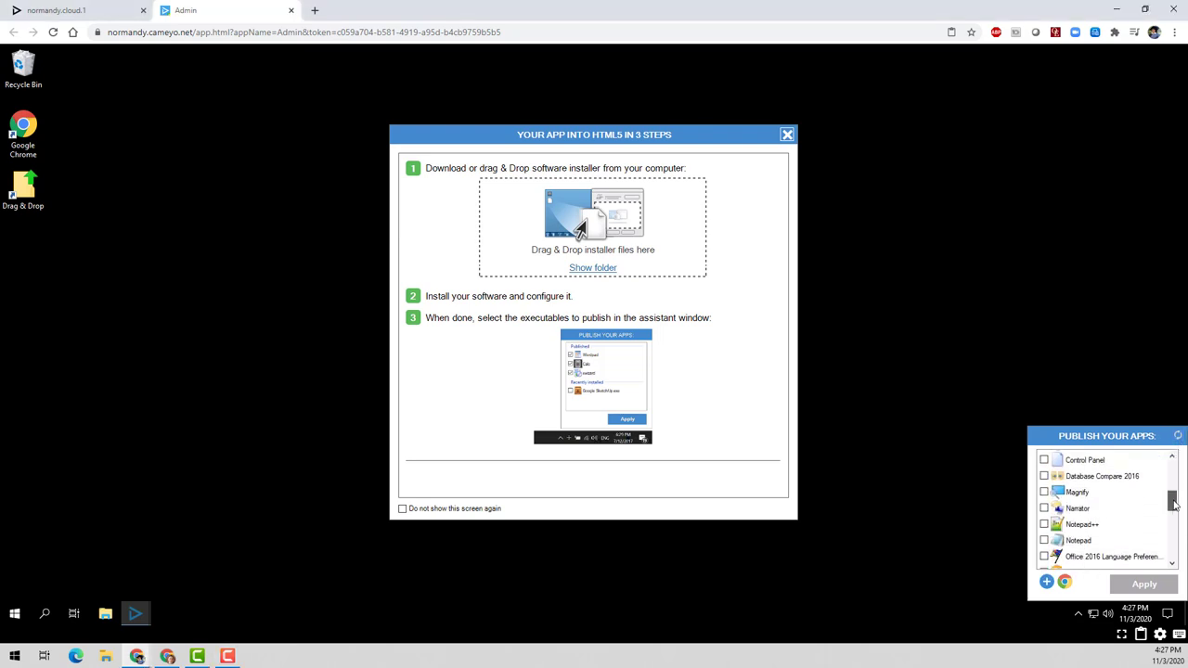
{"action": "left_click", "coordinate": [1045, 526]}
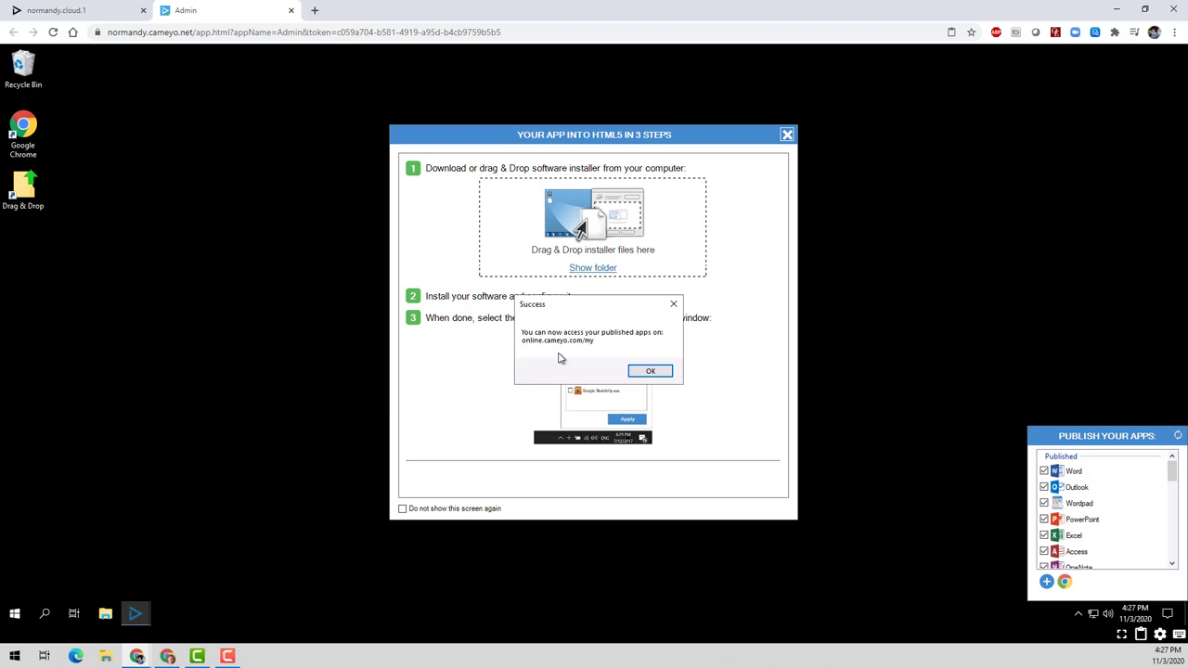
{"action": "left_click", "coordinate": [651, 371]}
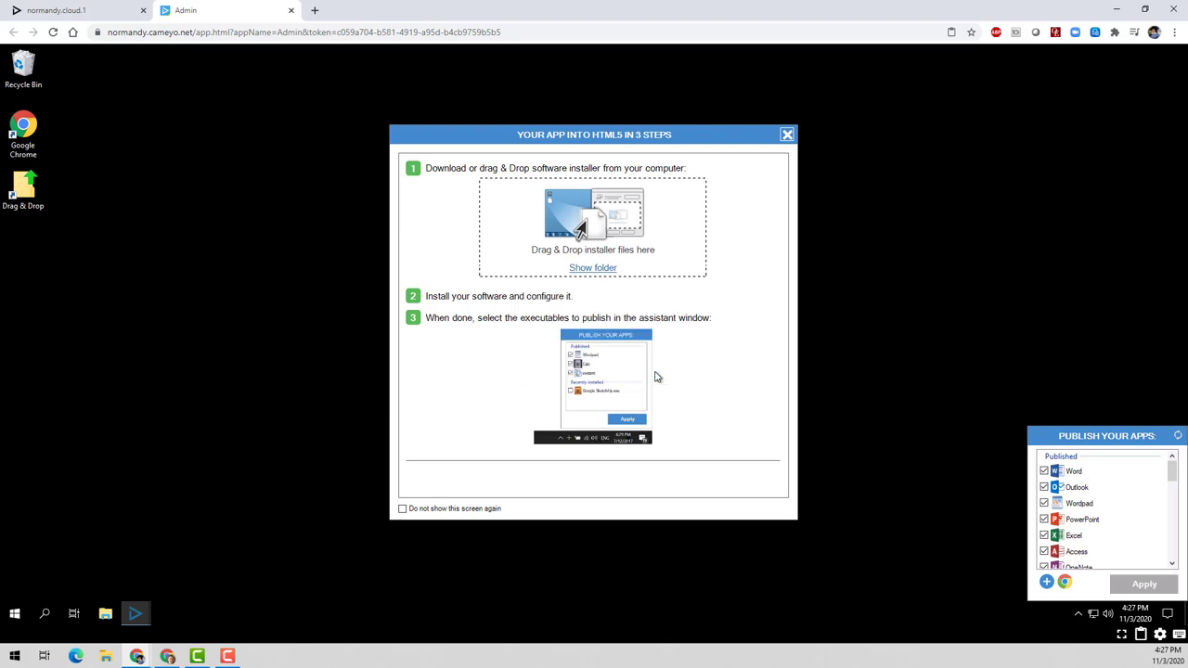
End the admin session and start the published Notepad++ from the list of my apps.
{"action": "left_click", "coordinate": [291, 10]}
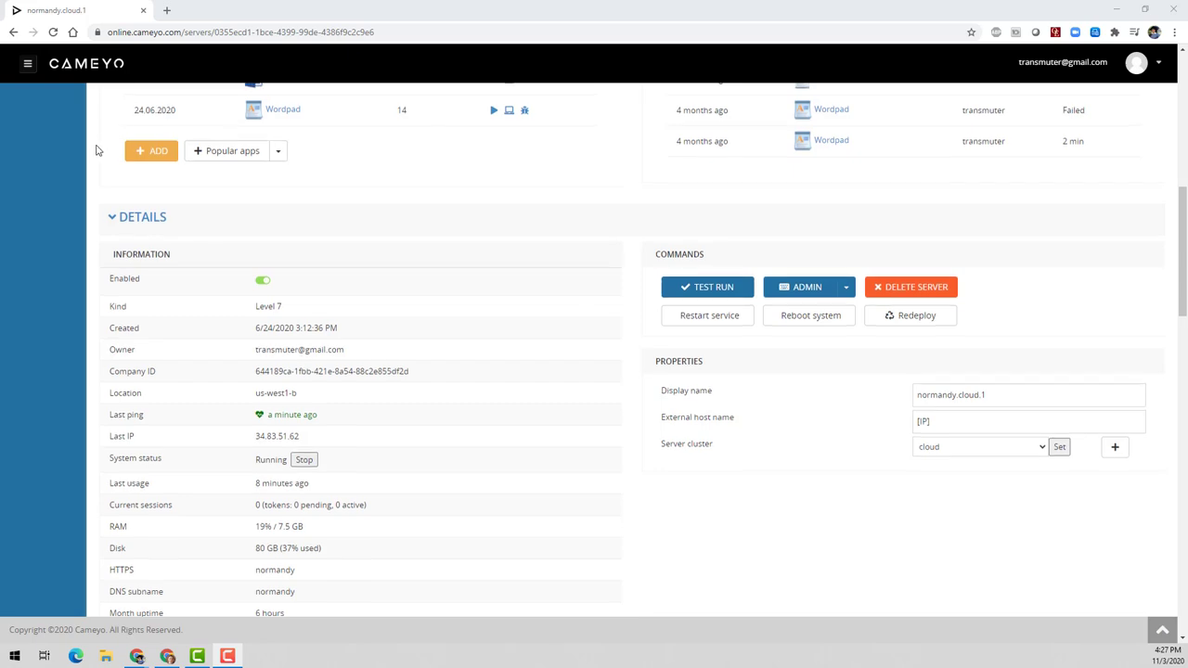
{"action": "scroll", "coordinate": [98, 151], "scroll_direction": "up", "scroll_amount": 10}
{"action": "left_click", "coordinate": [53, 189]}
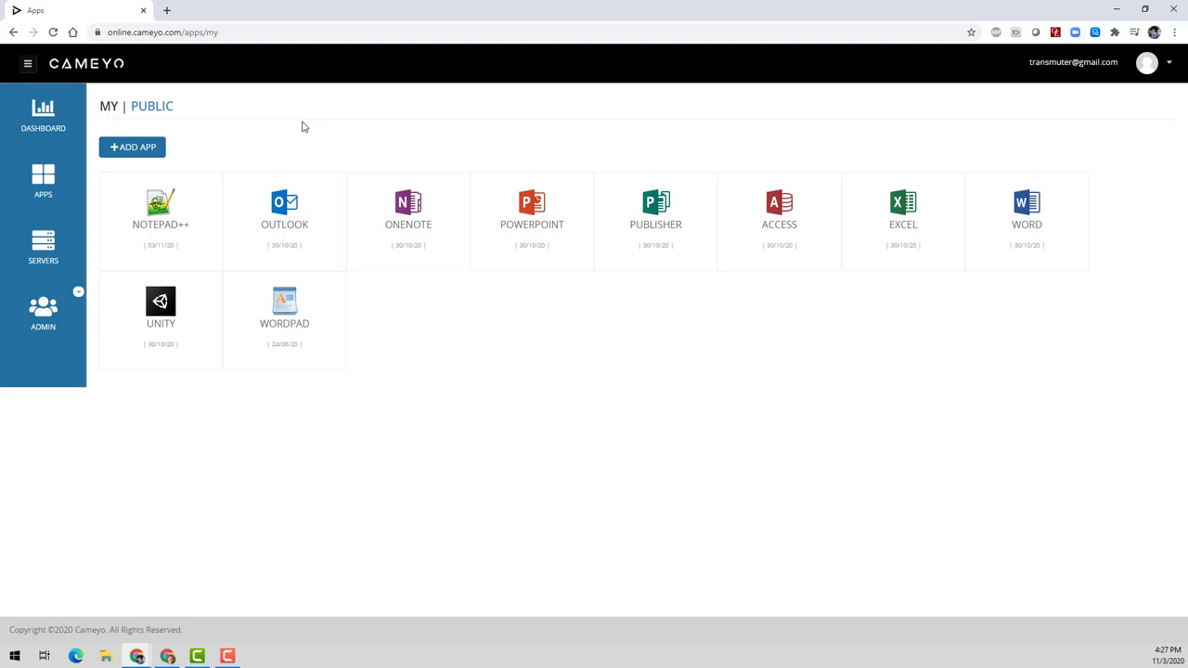
{"action": "mouse_move", "coordinate": [166, 216]}
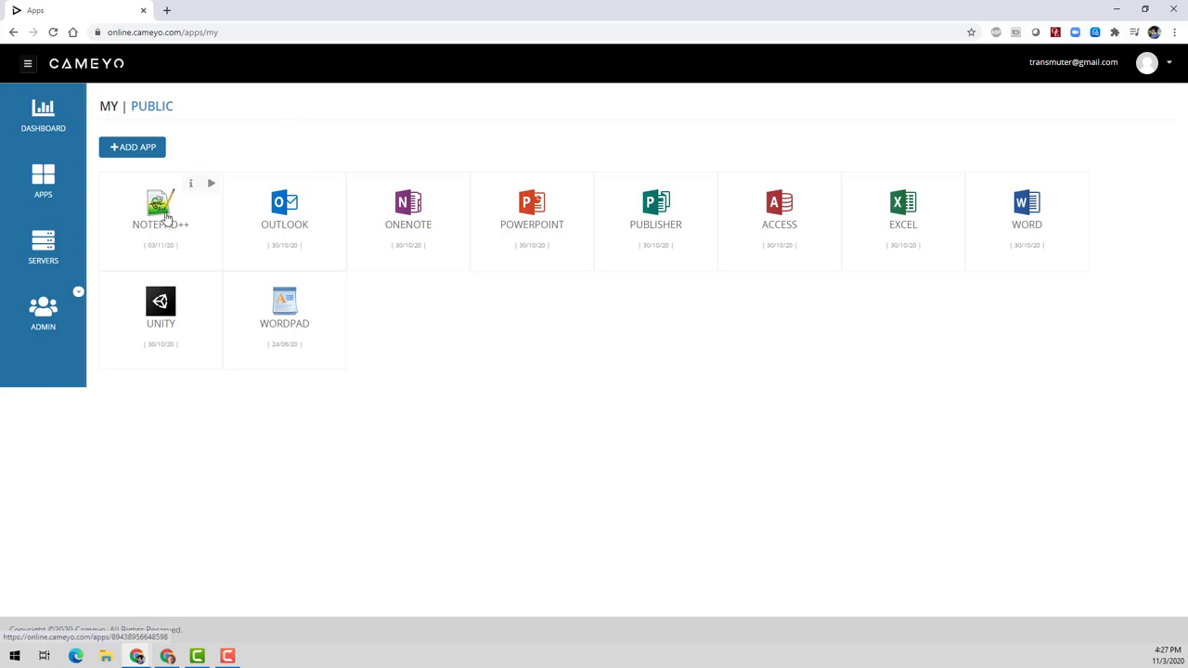
{"action": "left_click", "coordinate": [159, 210]}
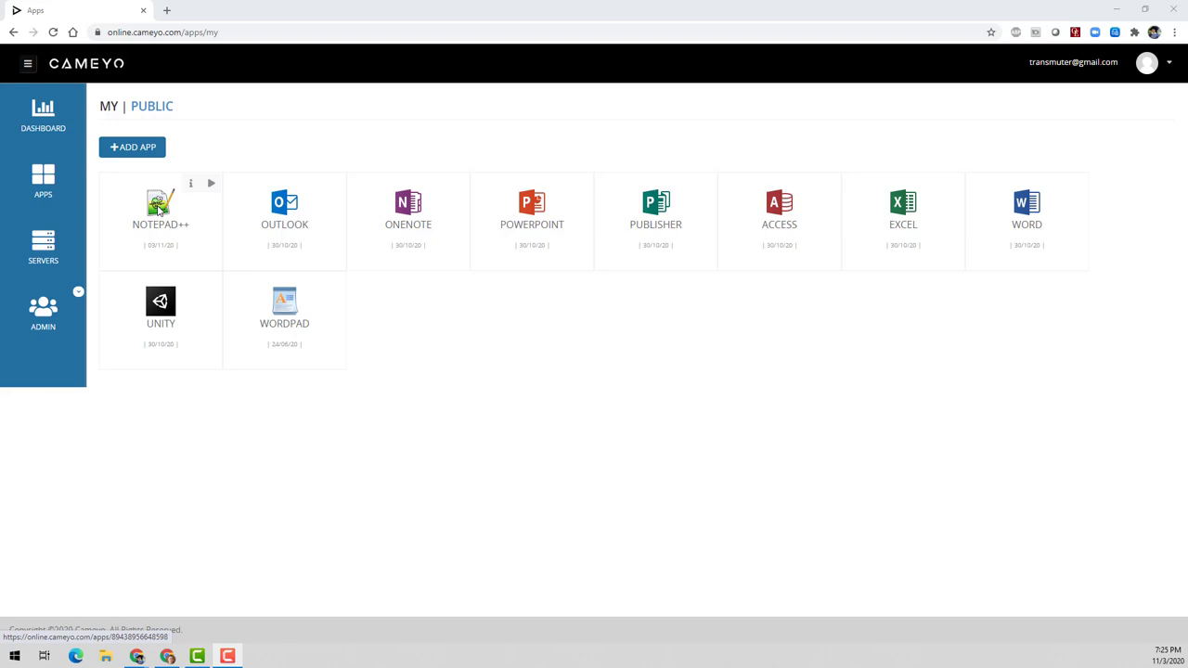
{"action": "left_click", "coordinate": [159, 209]}
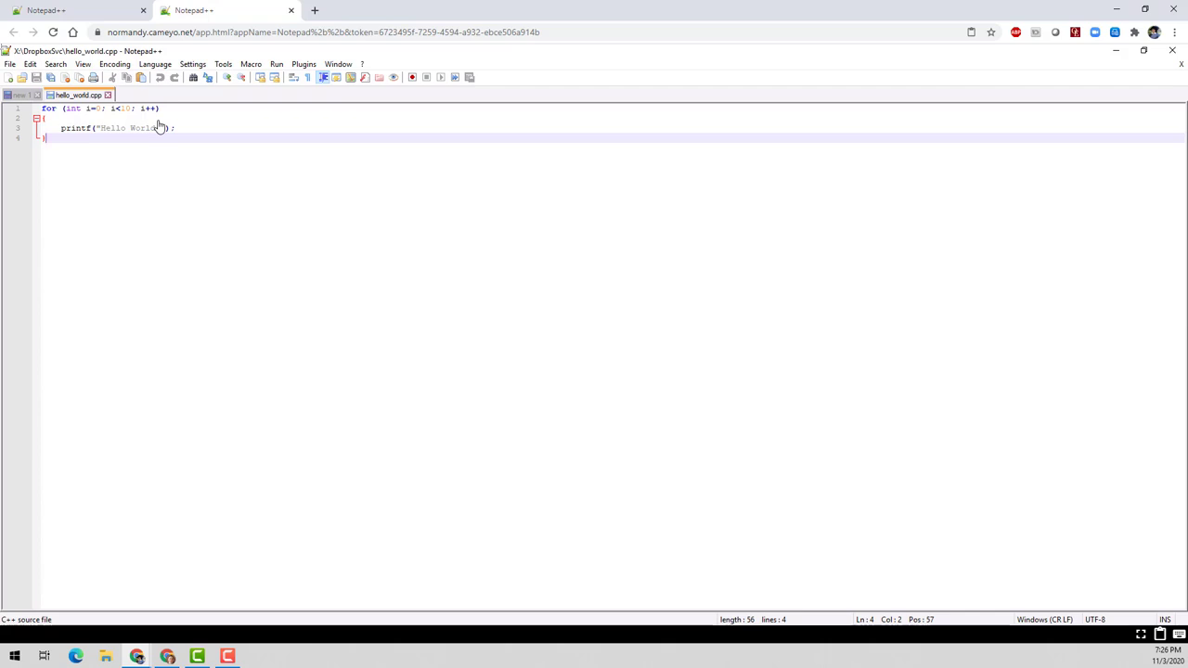
Add a blank line and the lines "test" and "responsive applications" to the end of hello_world.cpp.
{"action": "key", "text": "Return"}
{"action": "key", "text": "Return"}
{"action": "type", "text": "test"}
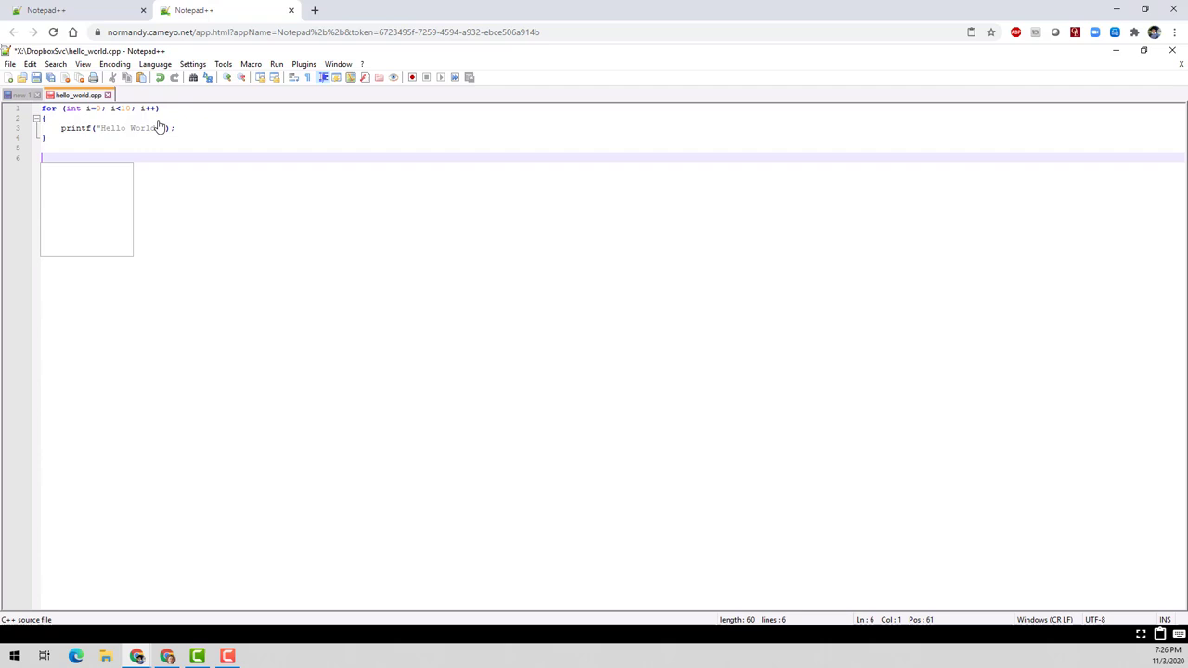
{"action": "key", "text": "Return"}
{"action": "key", "text": "Return"}
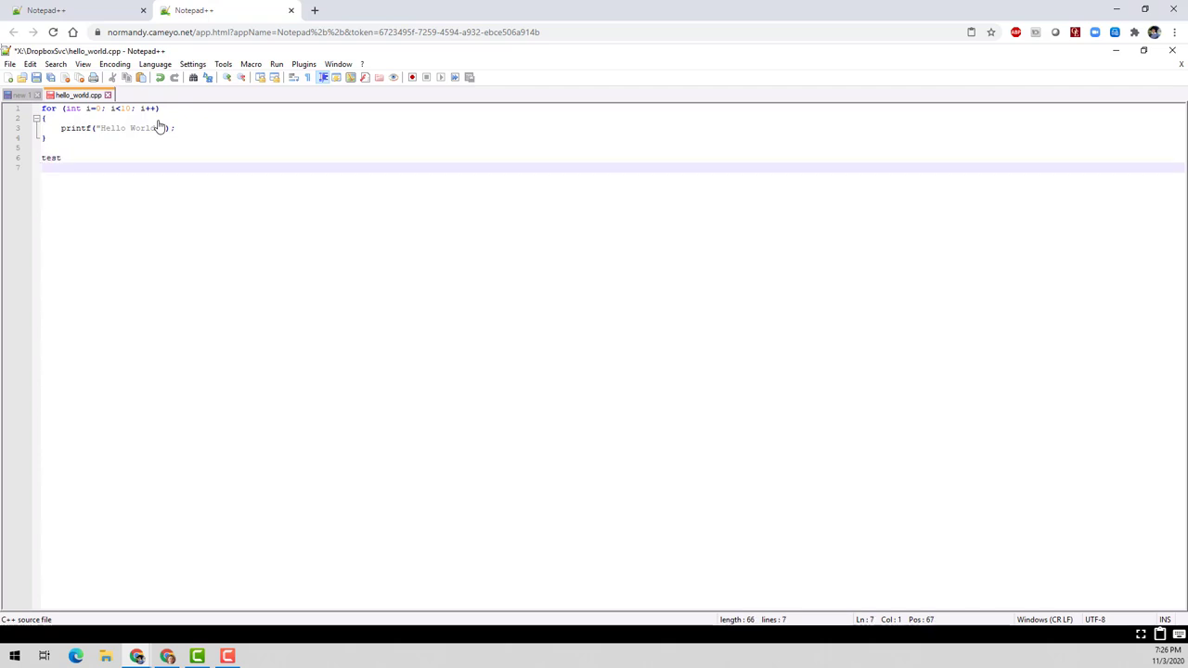
{"action": "type", "text": "responsive applications"}
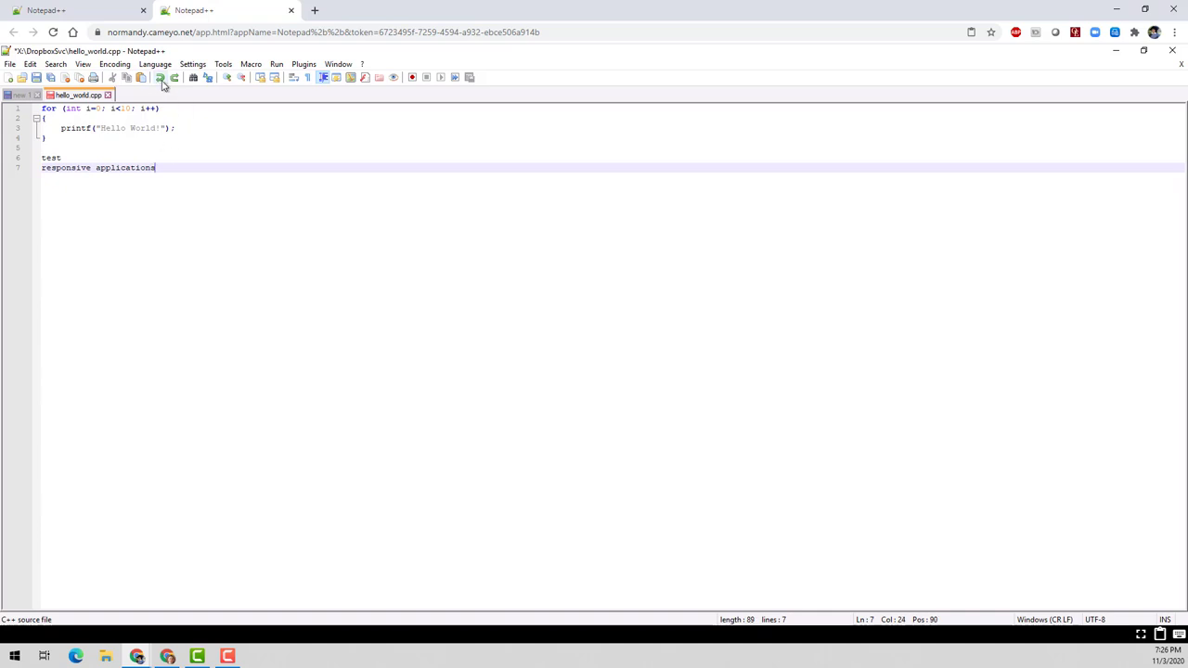
Remove the added lines "responsive applications" and "test" and the blank line after the closing brace in hello_world.cpp.
{"action": "left_click", "coordinate": [161, 78]}
{"action": "left_click", "coordinate": [161, 78]}
{"action": "left_click", "coordinate": [160, 78]}
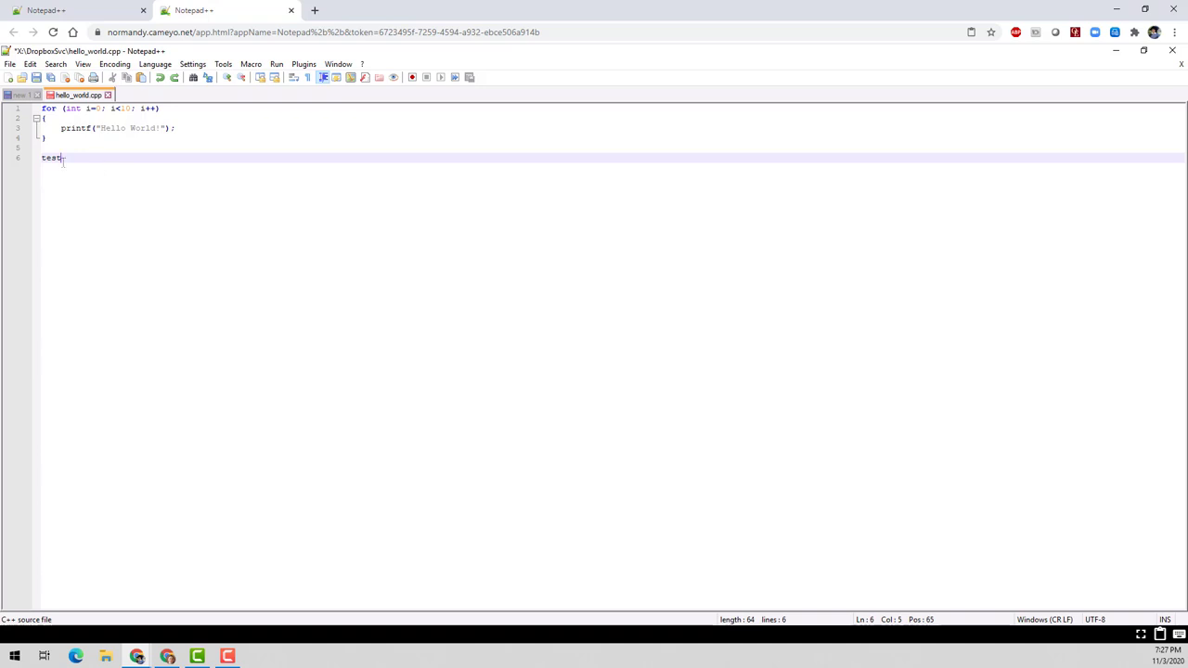
{"action": "left_click_drag", "start_coordinate": [62, 160], "coordinate": [47, 164]}
{"action": "key", "text": "Delete"}
{"action": "key", "text": "BackSpace"}
{"action": "key", "text": "BackSpace"}
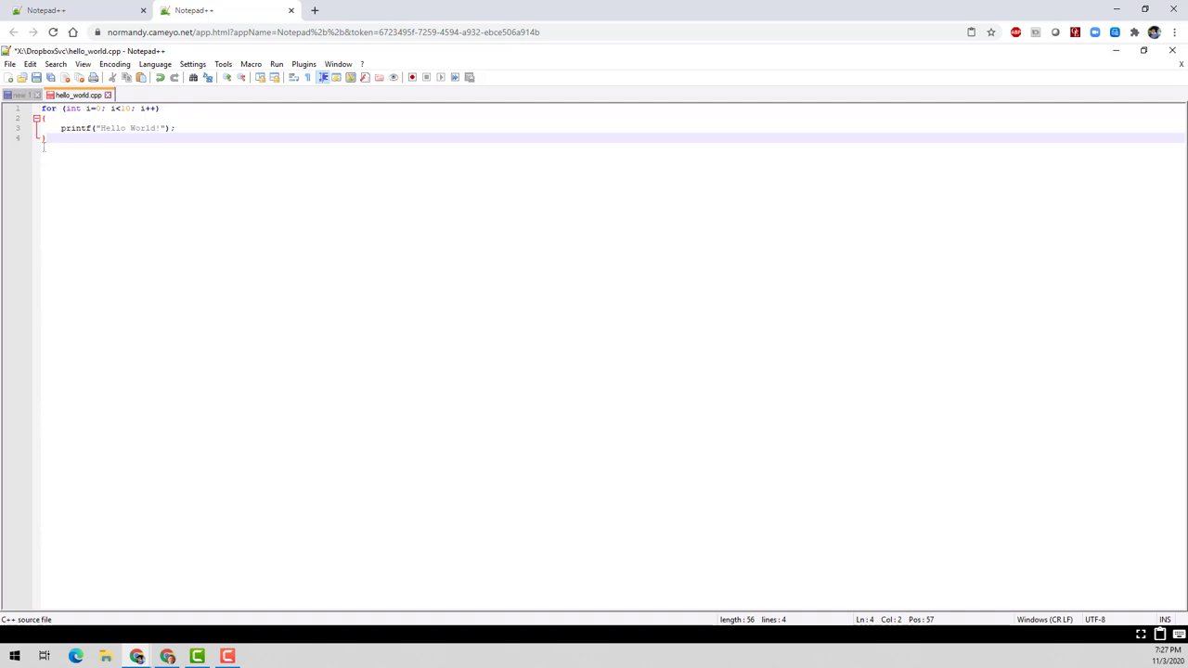
Save the edited hello_world.cpp to Dropbox under the new name hello_world_2.cpp.
{"action": "left_click", "coordinate": [9, 64]}
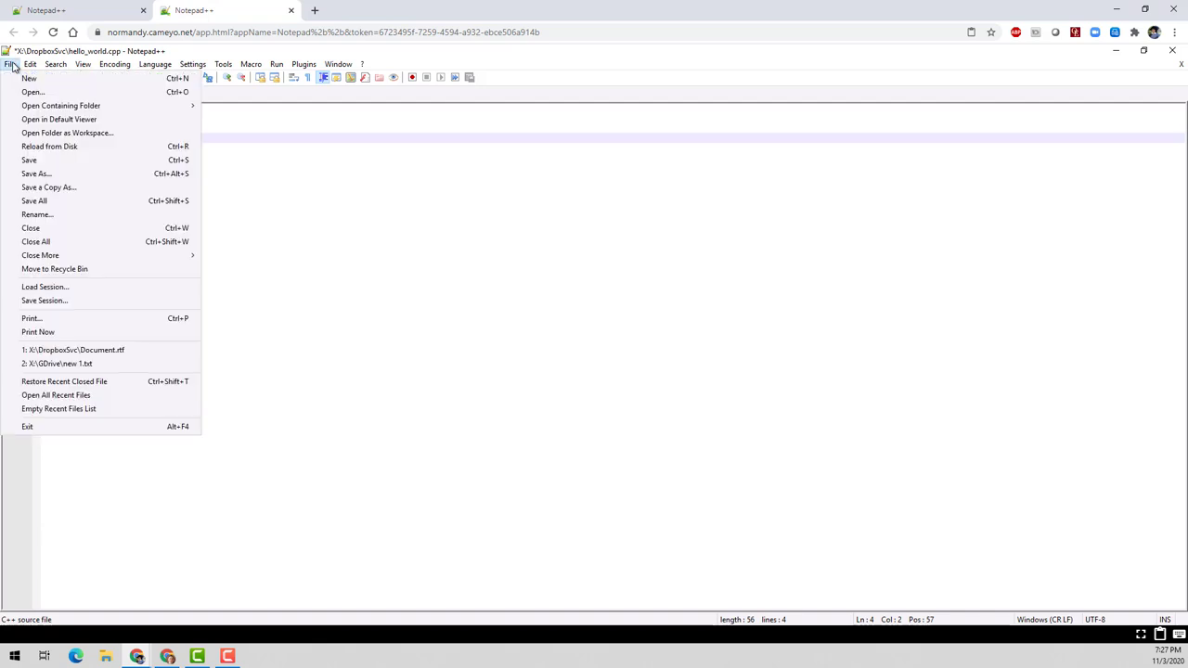
{"action": "left_click", "coordinate": [33, 175]}
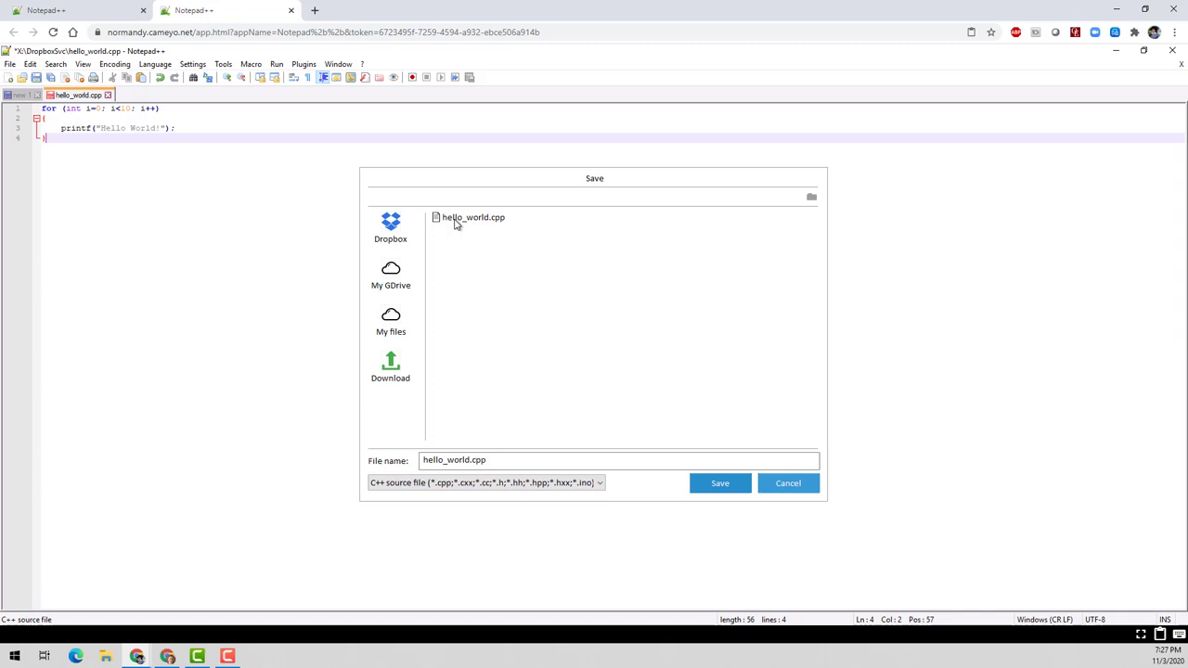
{"action": "left_click", "coordinate": [499, 464]}
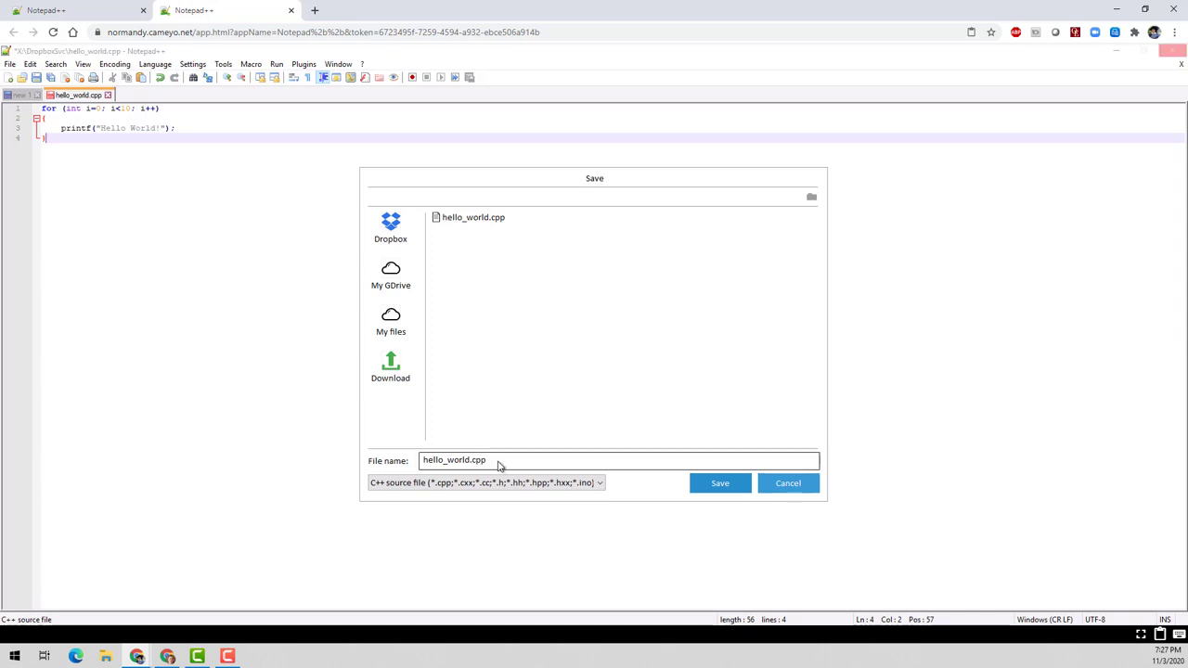
{"action": "key", "text": "Left"}
{"action": "key", "text": "Left"}
{"action": "key", "text": "Left"}
{"action": "key", "text": "Left"}
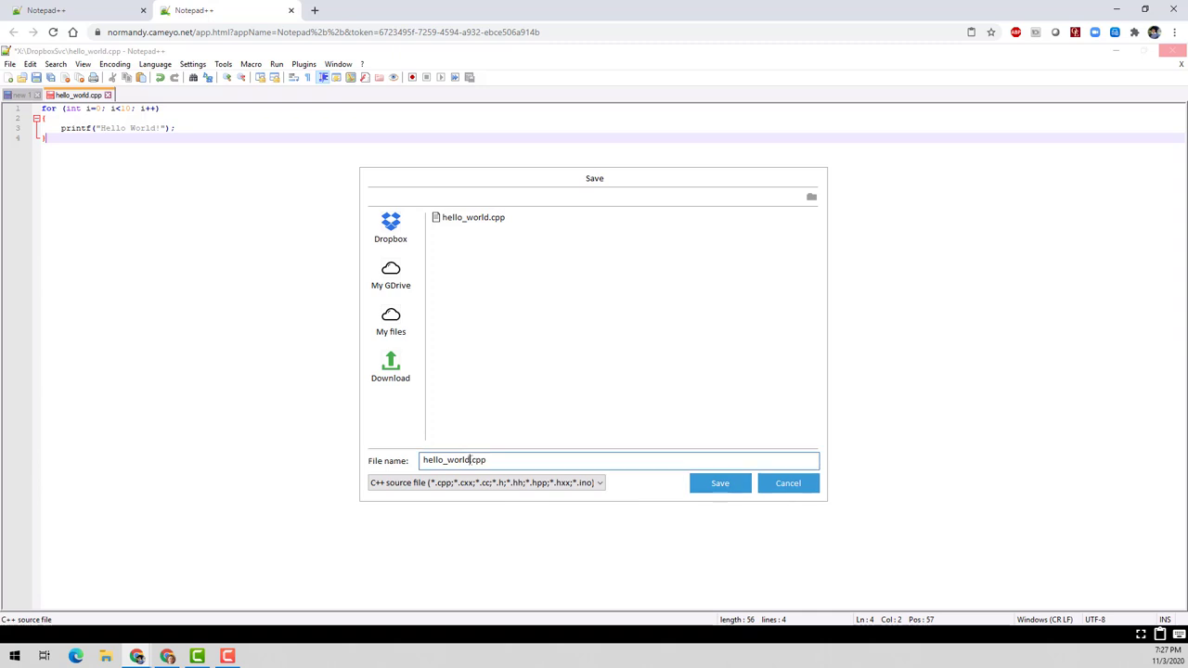
{"action": "type", "text": "_2"}
{"action": "left_click", "coordinate": [715, 490]}
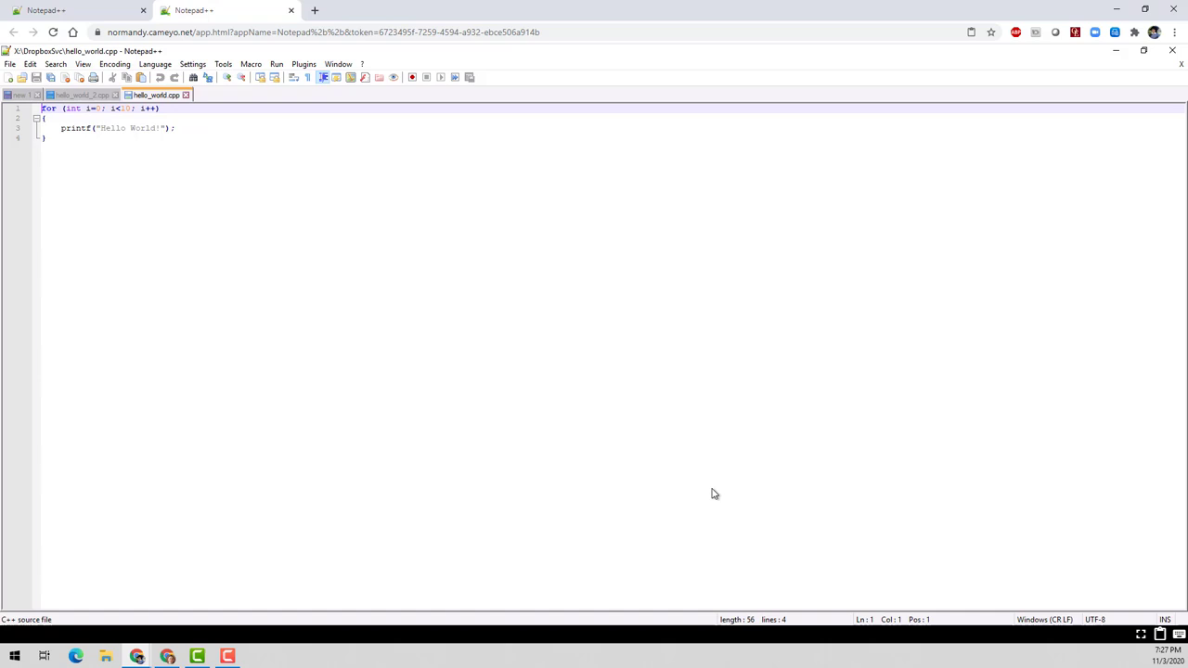
Close hello_world.cpp, hello_world_2.cpp and new 1 without saving new 1, and close the Notepad++ browser session.
{"action": "left_click", "coordinate": [186, 94]}
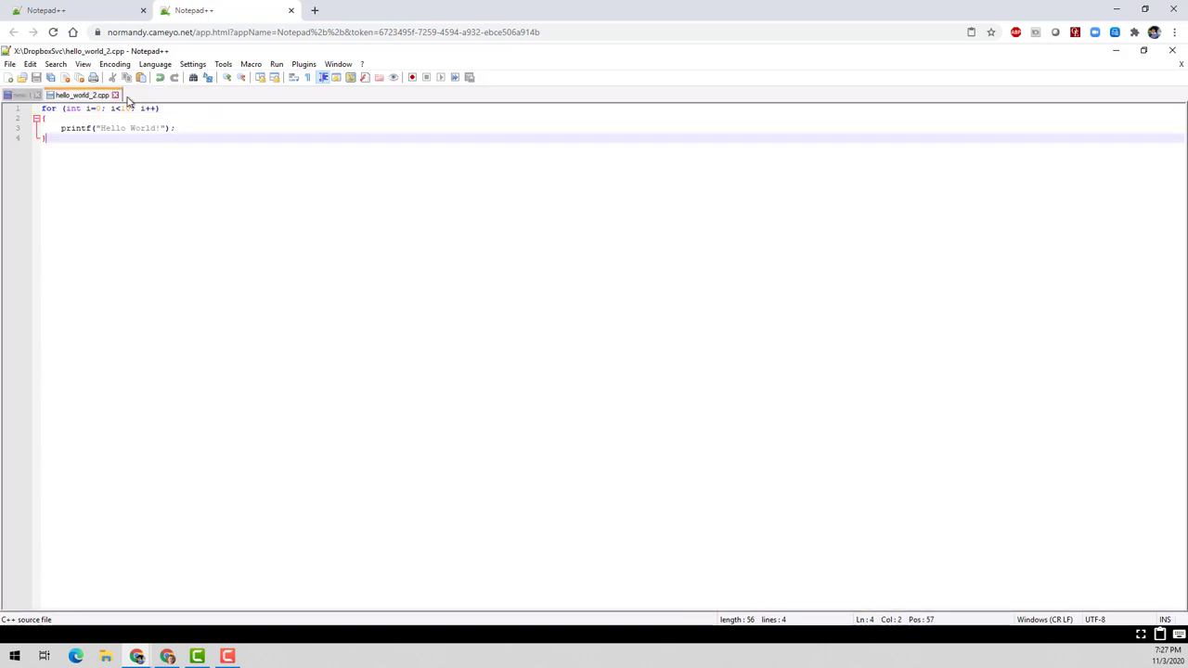
{"action": "left_click", "coordinate": [115, 94]}
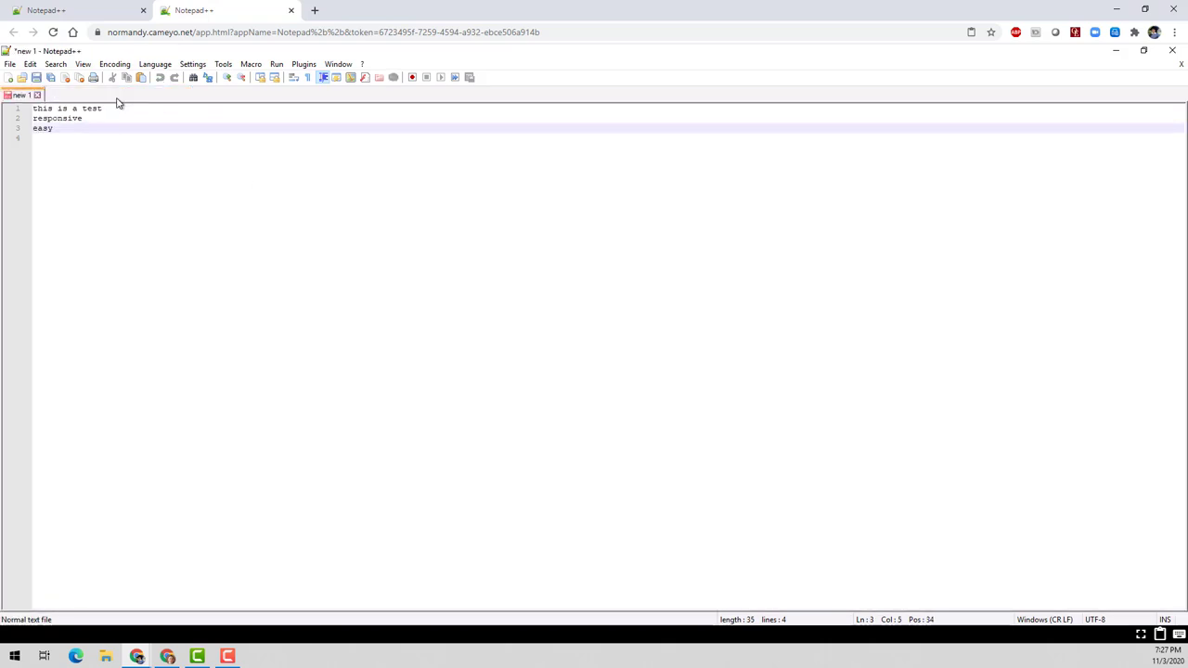
{"action": "left_click", "coordinate": [38, 94]}
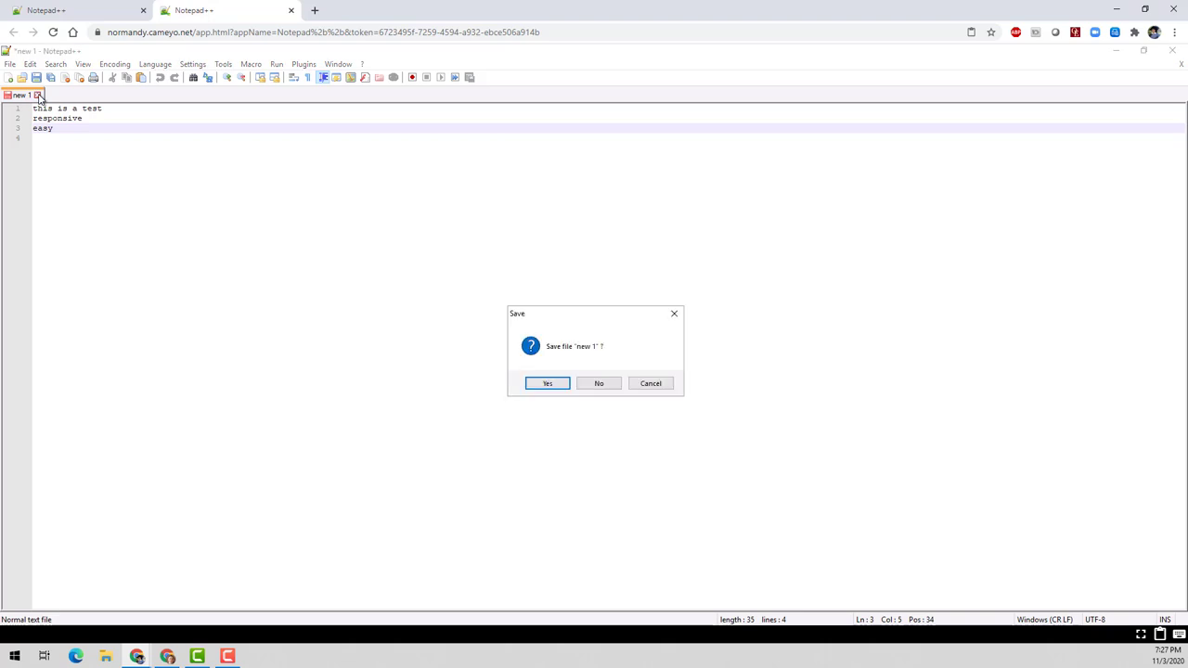
{"action": "left_click", "coordinate": [593, 385]}
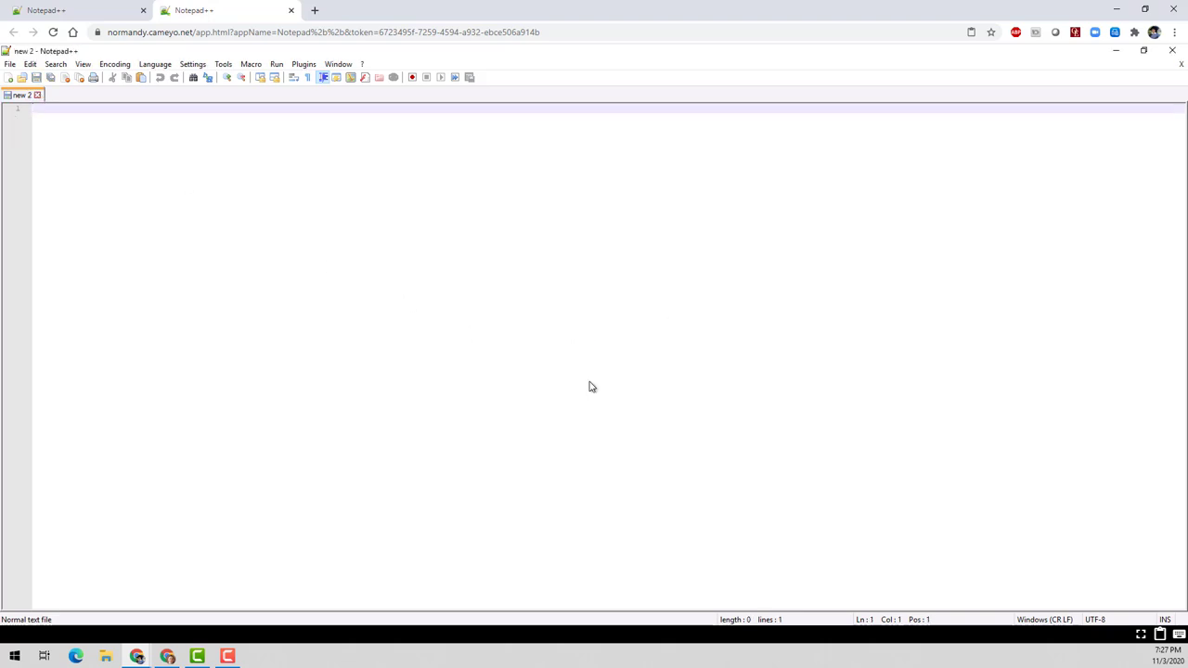
{"action": "left_click", "coordinate": [291, 10]}
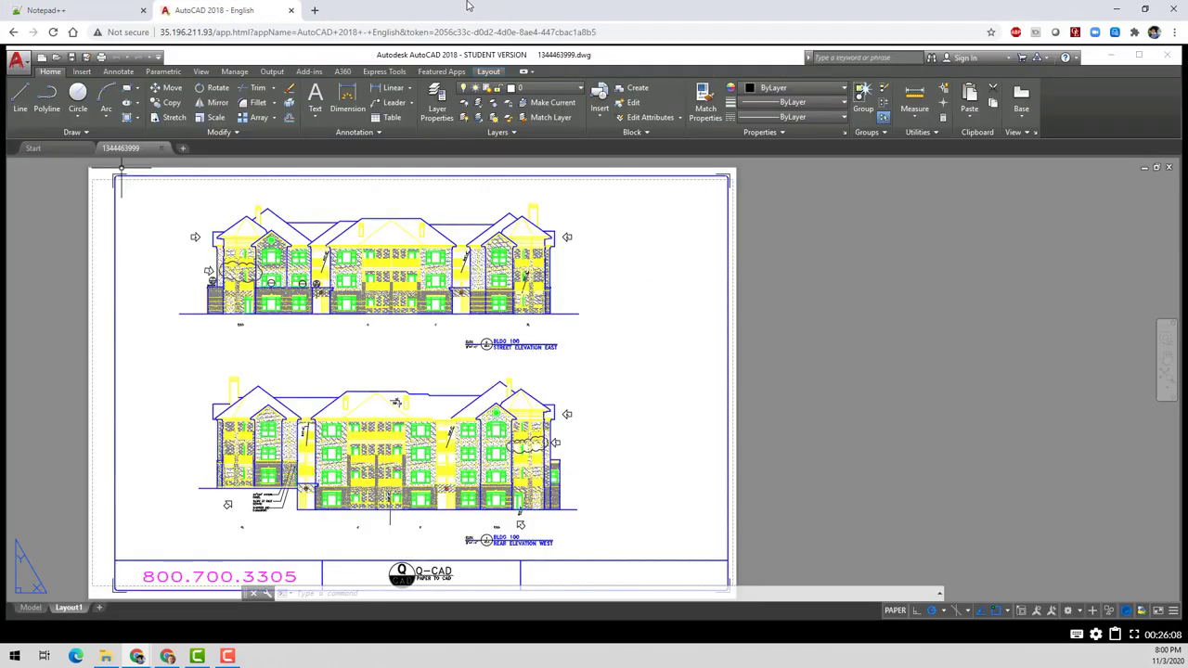
In the AutoCAD 2018 session, draw a large circle in the blank area beside the street elevation on Layout1.
{"action": "left_click", "coordinate": [78, 97]}
{"action": "left_click", "coordinate": [631, 261]}
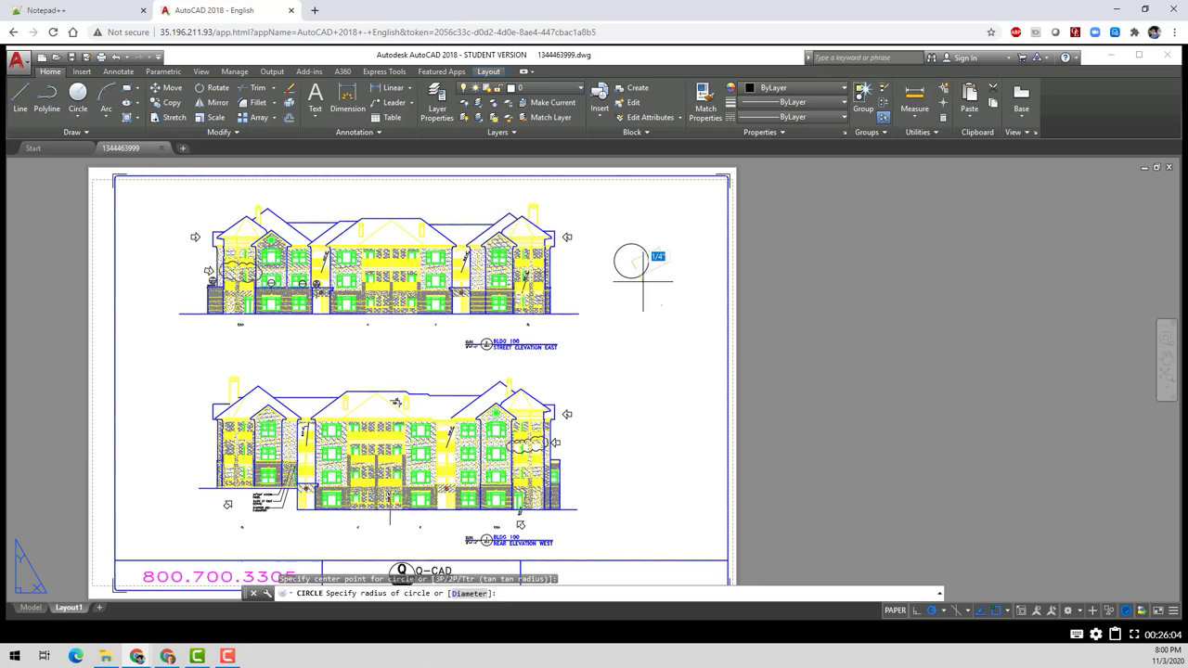
{"action": "left_click", "coordinate": [676, 319]}
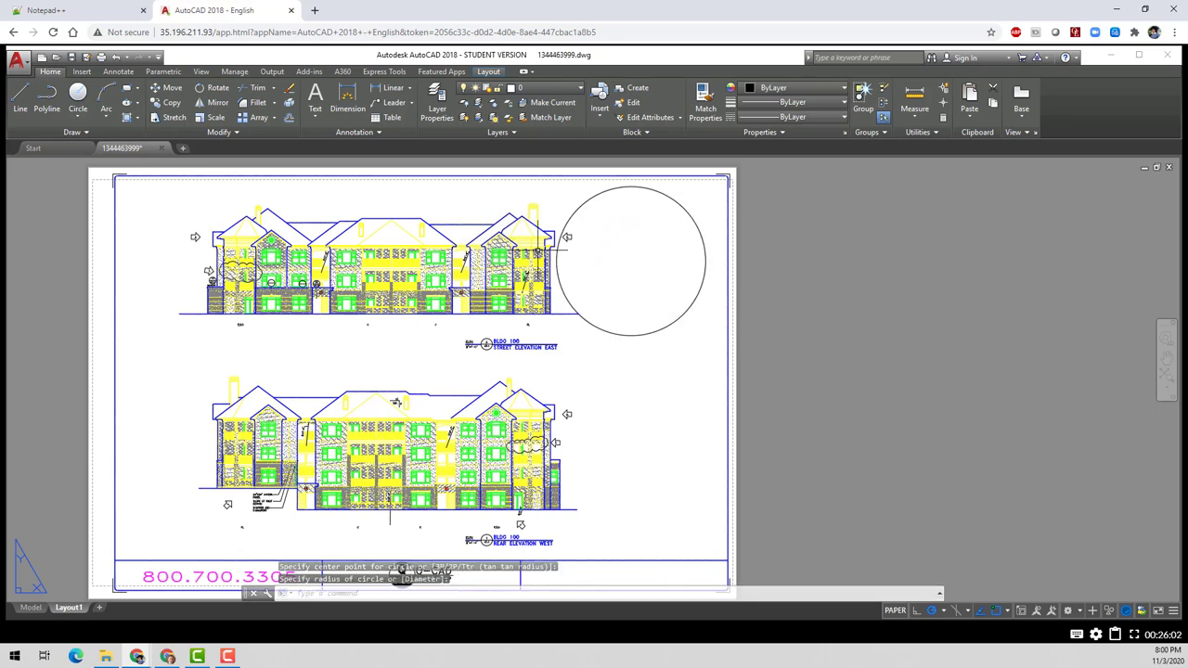
Draw two connected line segments forming an upward-pointing peak just below the circle on Layout1.
{"action": "left_click", "coordinate": [20, 97]}
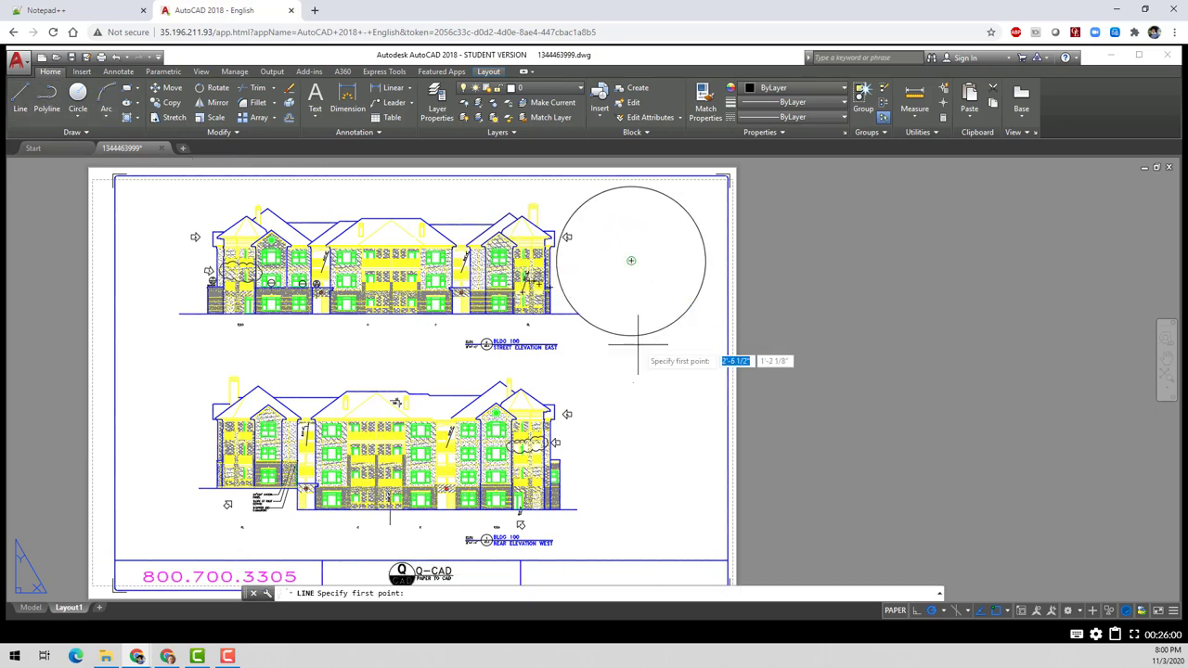
{"action": "left_click", "coordinate": [634, 384]}
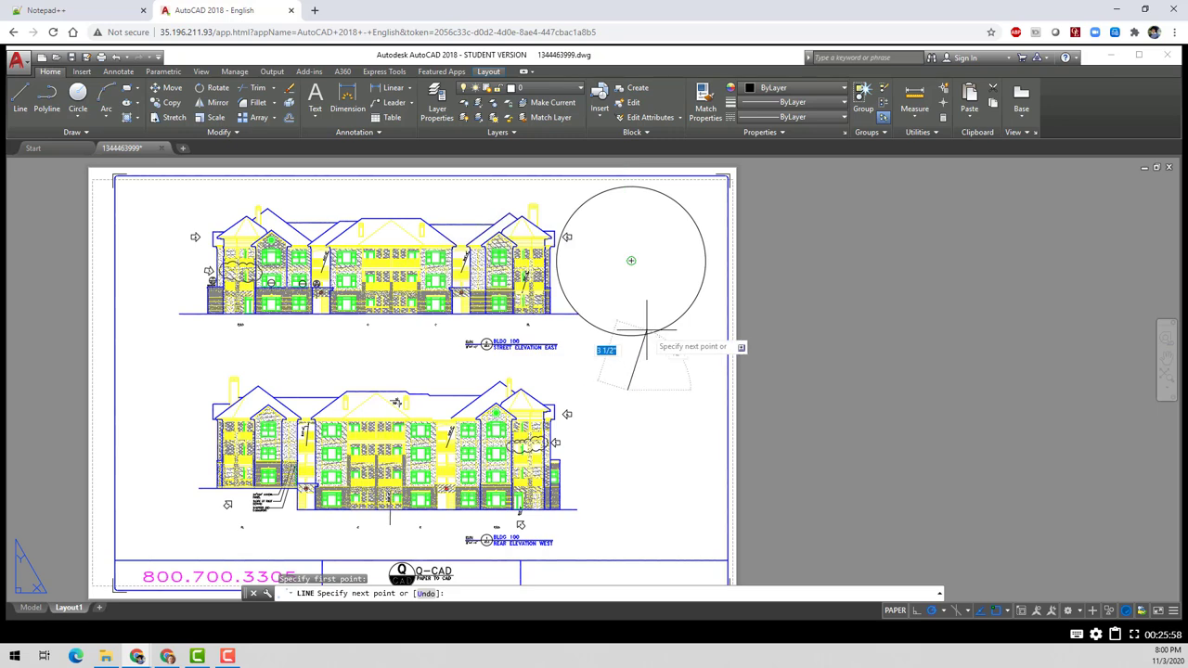
{"action": "left_click", "coordinate": [663, 340]}
{"action": "left_click", "coordinate": [678, 397]}
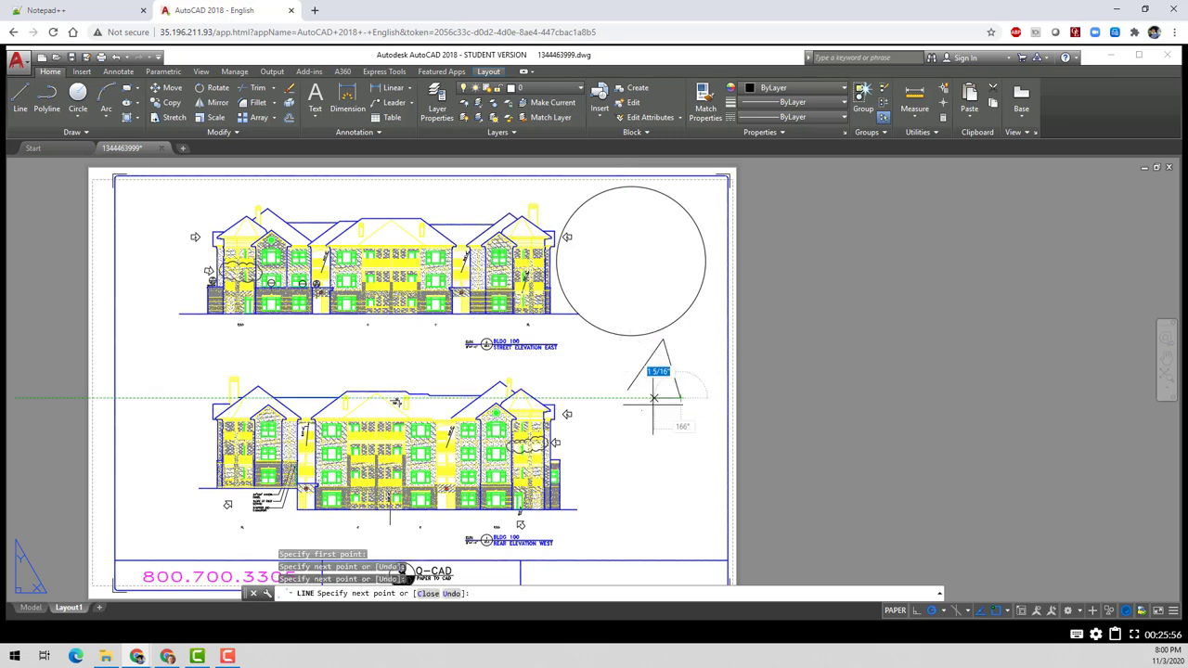